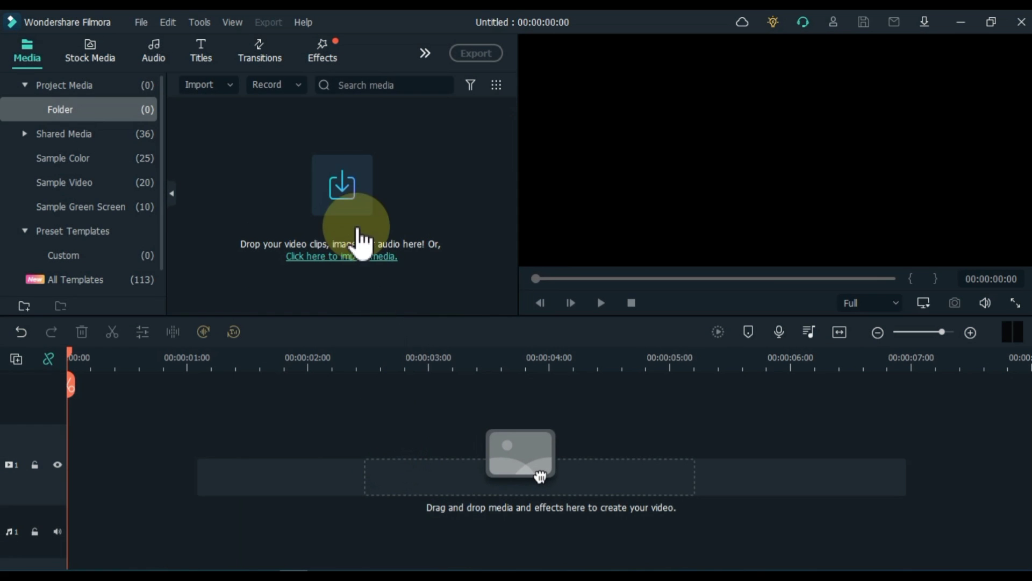
# Import Logo.png and Intro.mp4 into the project and preview both clips
pyautogui.click(350, 203)
pyautogui.moveTo(347, 201); pyautogui.dragTo(182, 137)
pyautogui.click(375, 350)
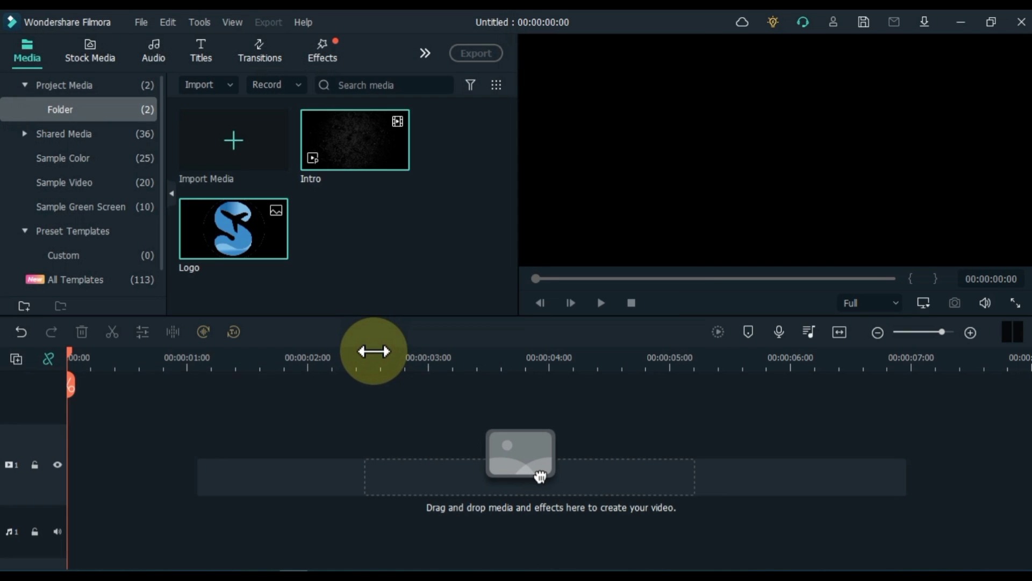
pyautogui.doubleClick(345, 156)
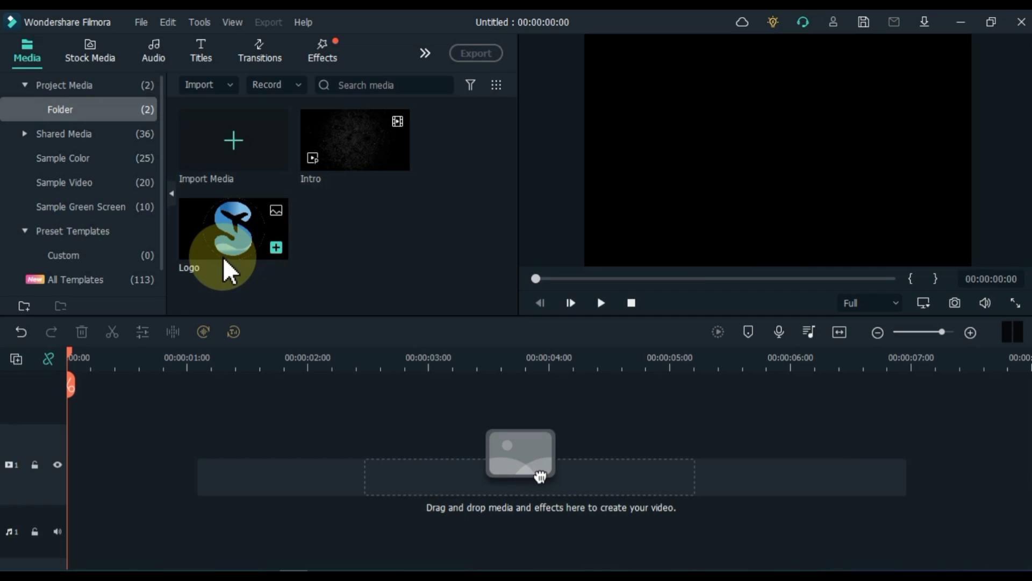
pyautogui.doubleClick(221, 255)
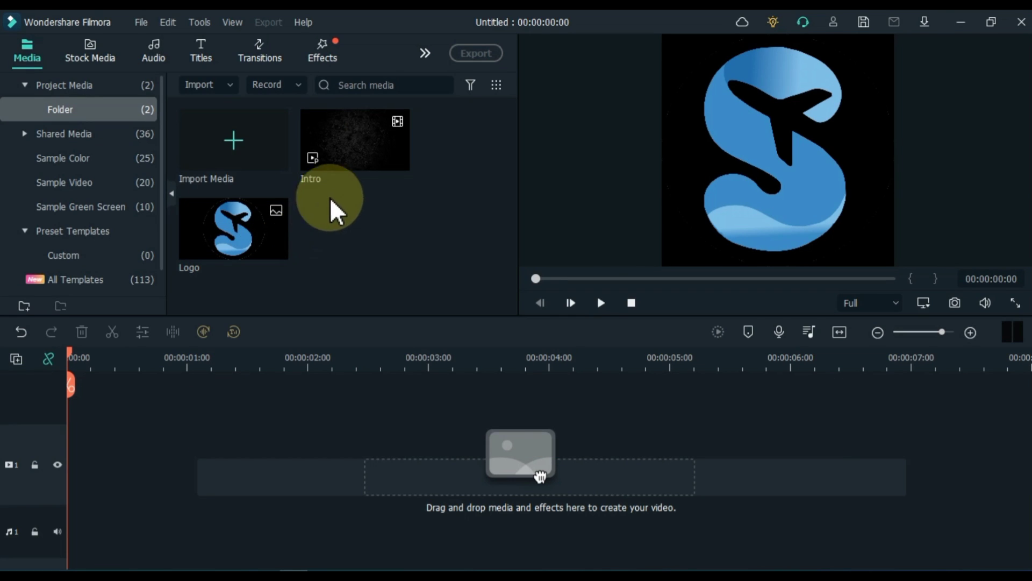
# Put Intro on track 1 using Match to Media and Logo on track 2, then play it back
pyautogui.moveTo(346, 154); pyautogui.dragTo(91, 469)
pyautogui.click(401, 324)
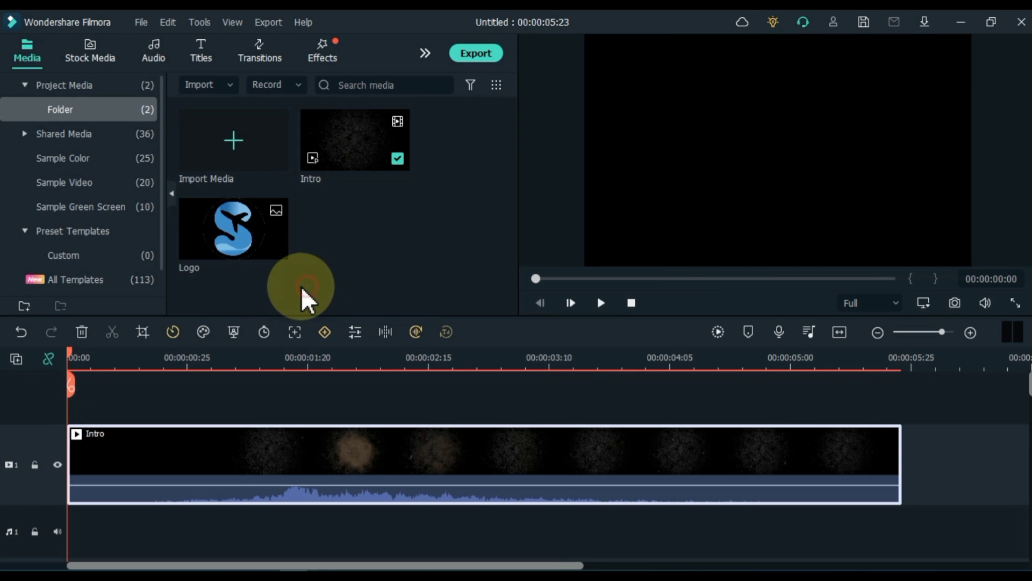
pyautogui.moveTo(211, 243); pyautogui.dragTo(152, 447)
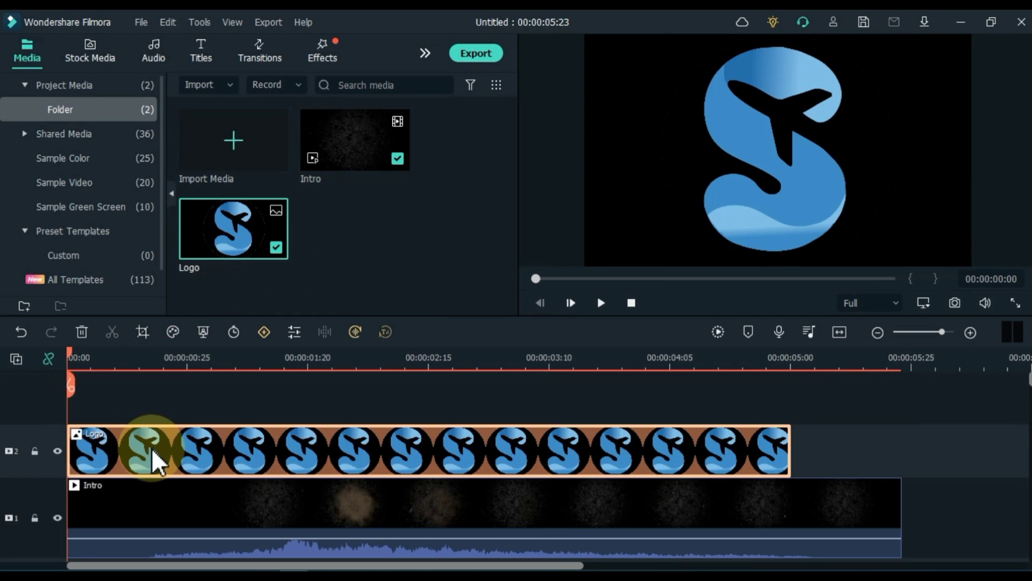
pyautogui.press('space')
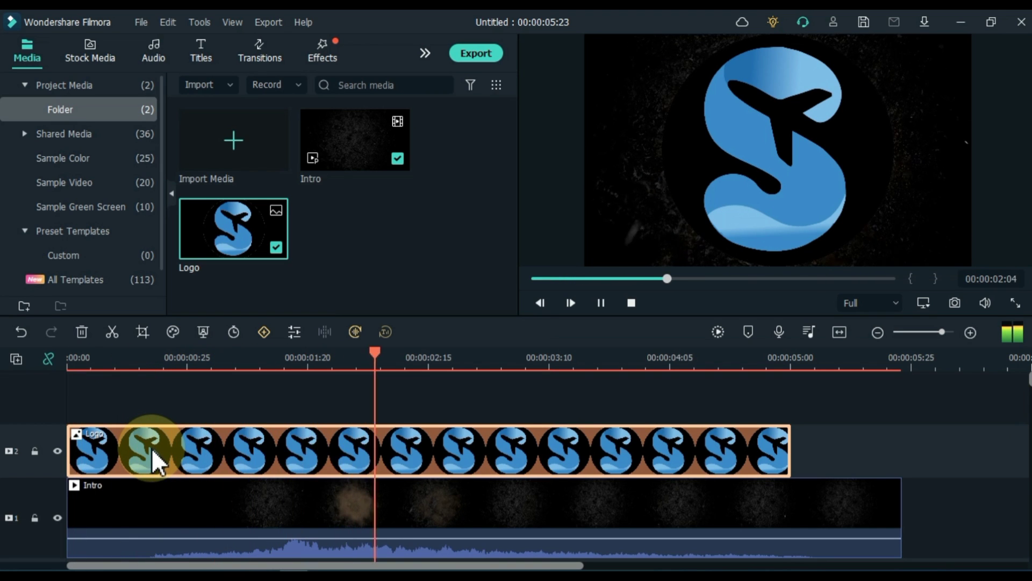
pyautogui.moveTo(905, 369); pyautogui.dragTo(8, 389)
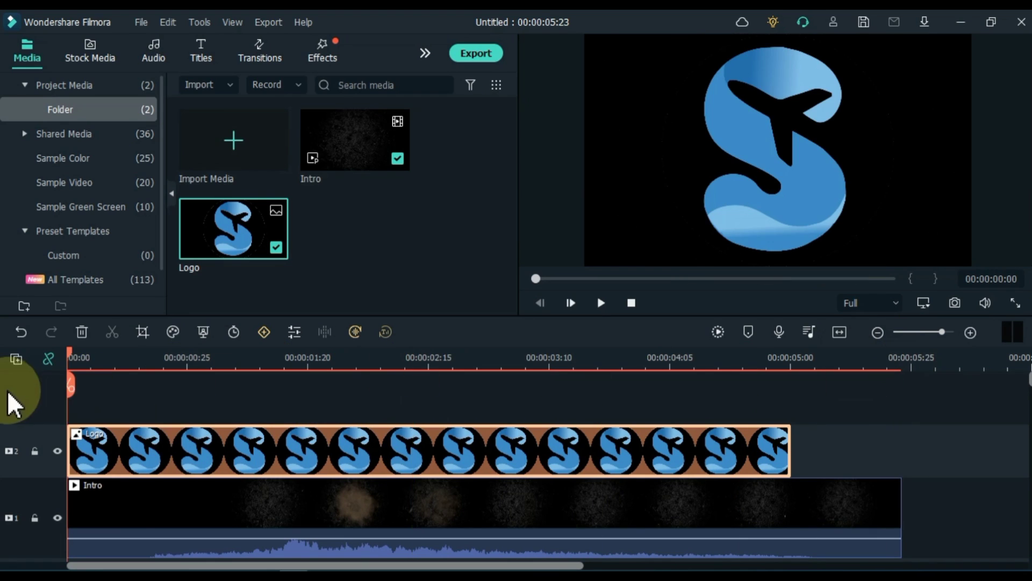
# Add a custom animation keyframe at the start of the Logo clip
pyautogui.click(127, 444)
pyautogui.doubleClick(127, 444)
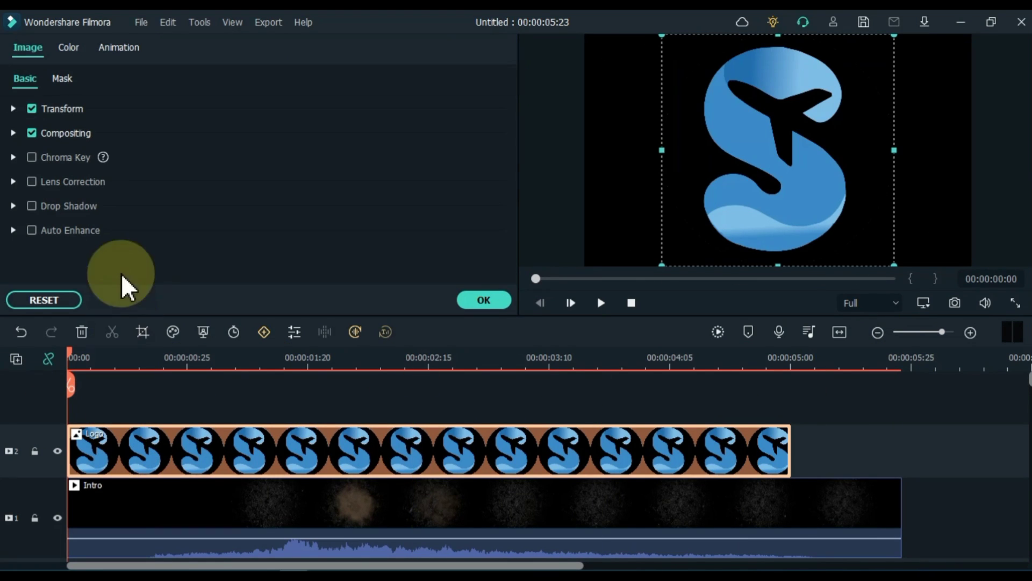
pyautogui.click(123, 49)
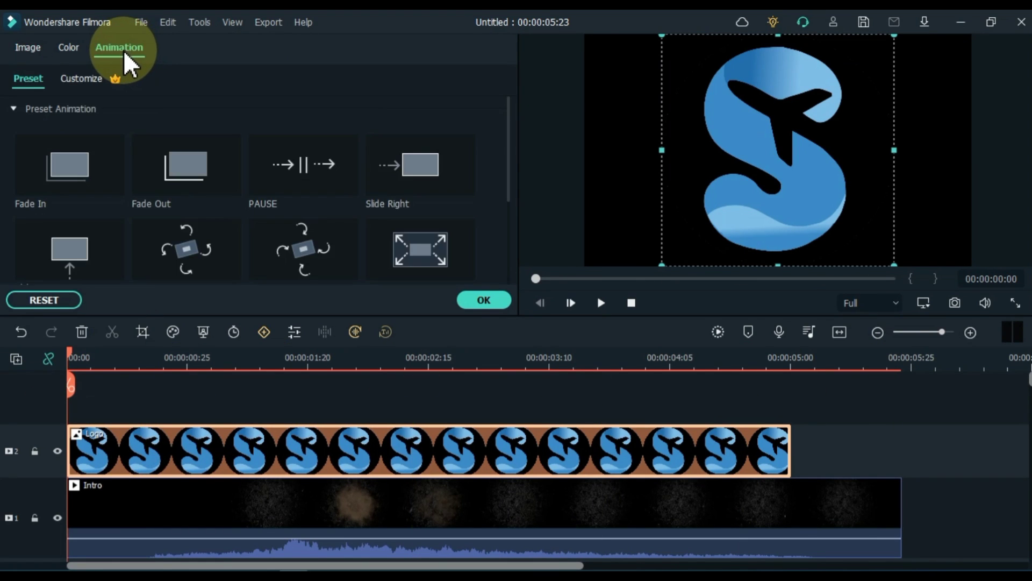
pyautogui.click(85, 80)
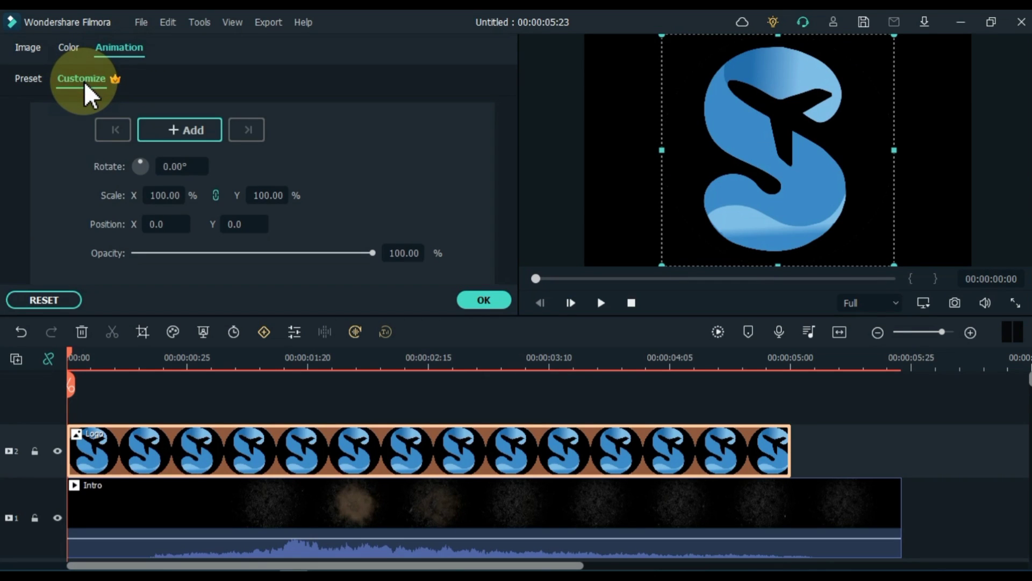
pyautogui.click(179, 125)
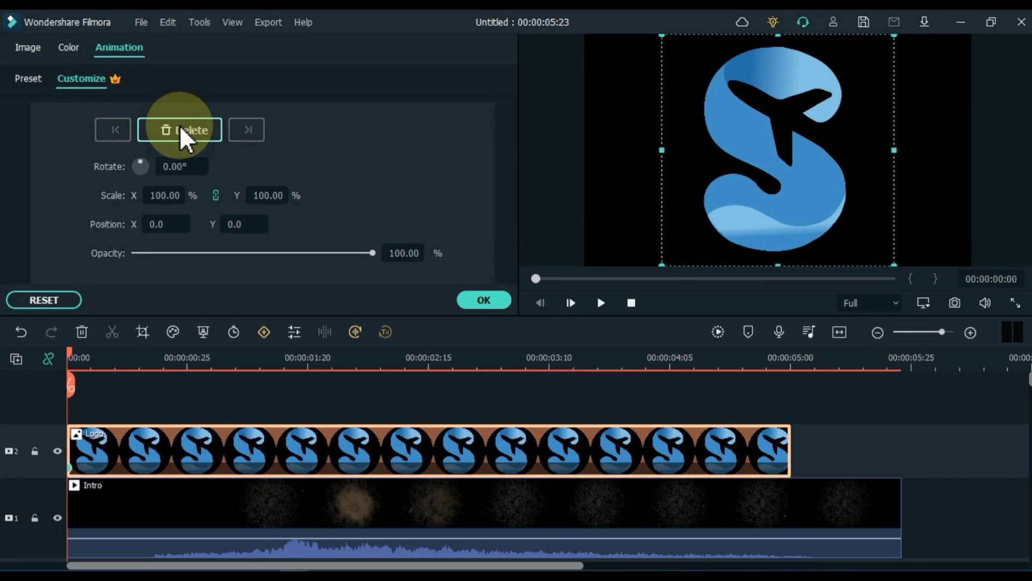
# Set that keyframe to 400% scale at position -666.0, -80.2, preview, and move to 00:00:01:14
pyautogui.click(273, 194)
pyautogui.moveTo(274, 194); pyautogui.dragTo(391, 193)
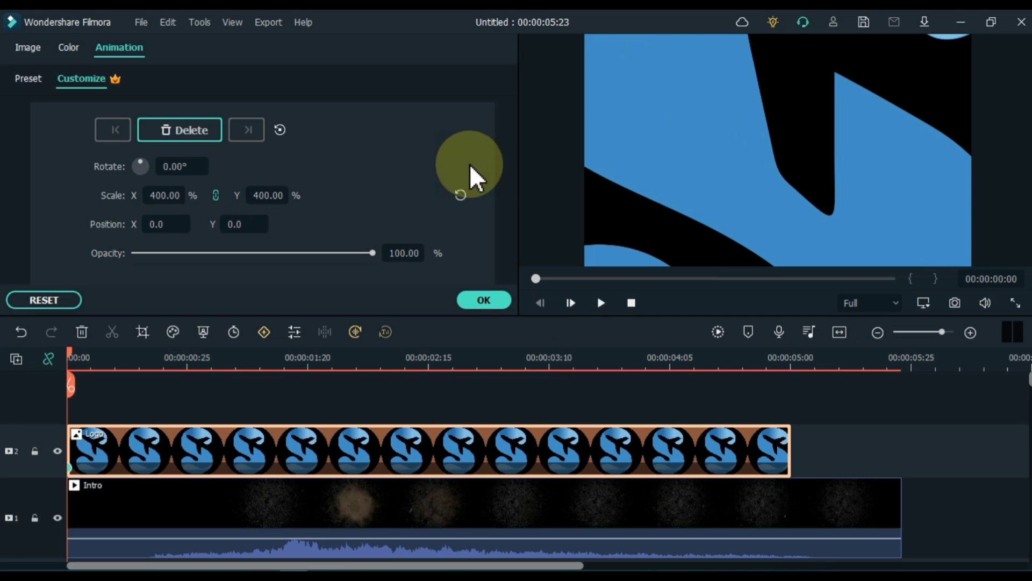
pyautogui.moveTo(896, 149); pyautogui.dragTo(518, 194)
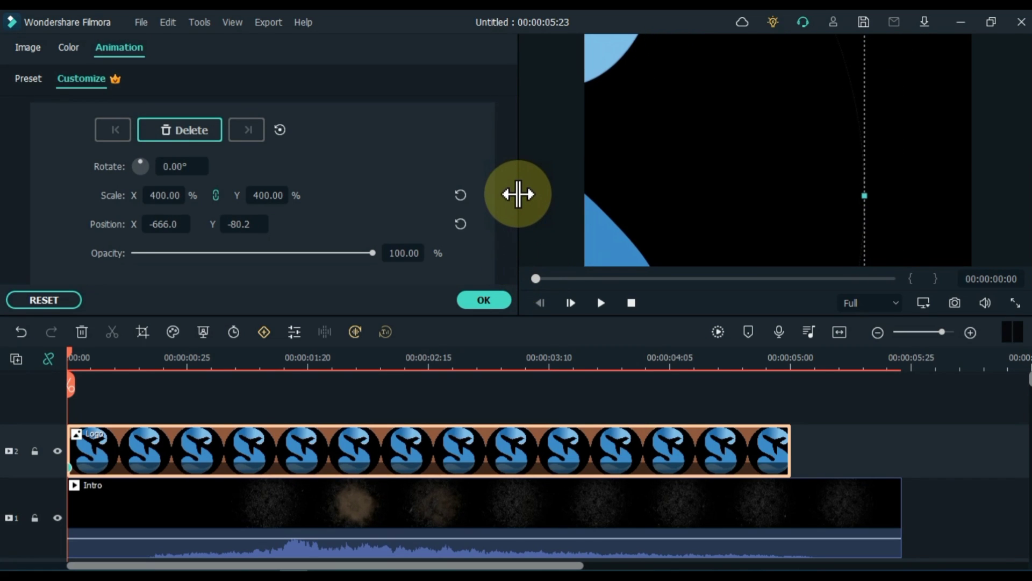
pyautogui.press('space')
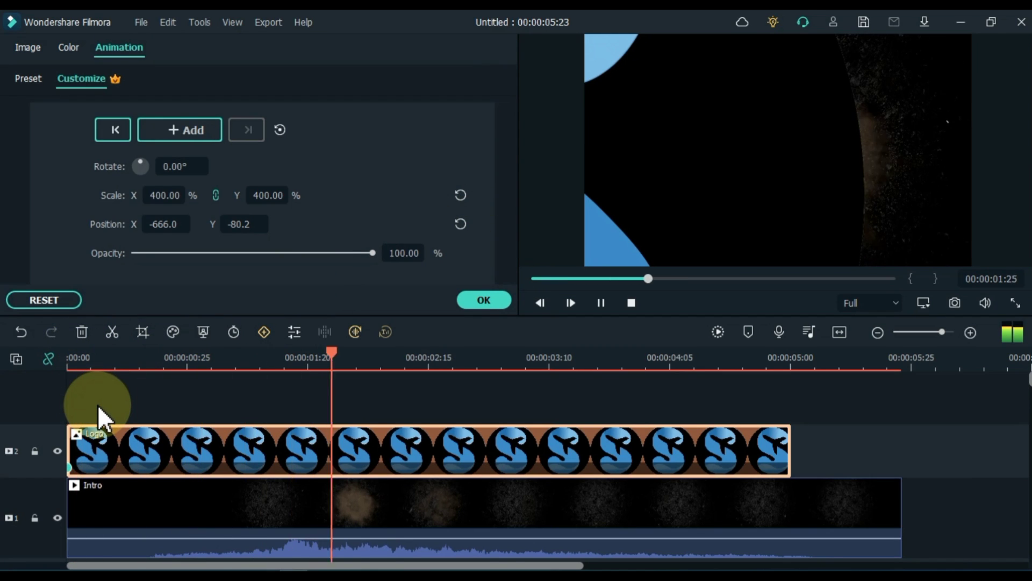
pyautogui.press('space')
pyautogui.click(245, 358)
pyautogui.moveTo(246, 357); pyautogui.dragTo(264, 357)
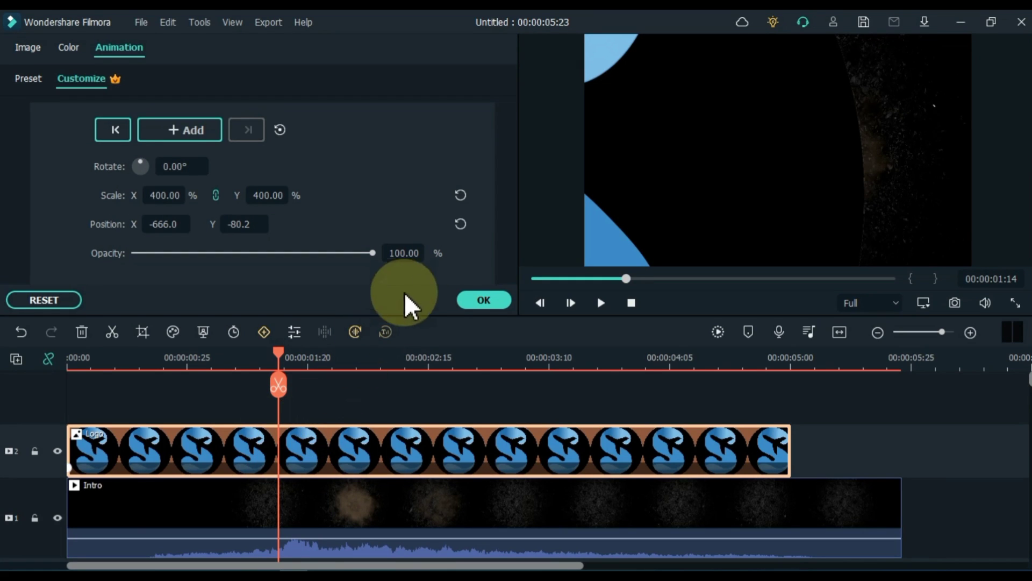
# Add a keyframe at 00:00:01:14 with the logo recentred at 0, 0, and preview it
pyautogui.click(459, 221)
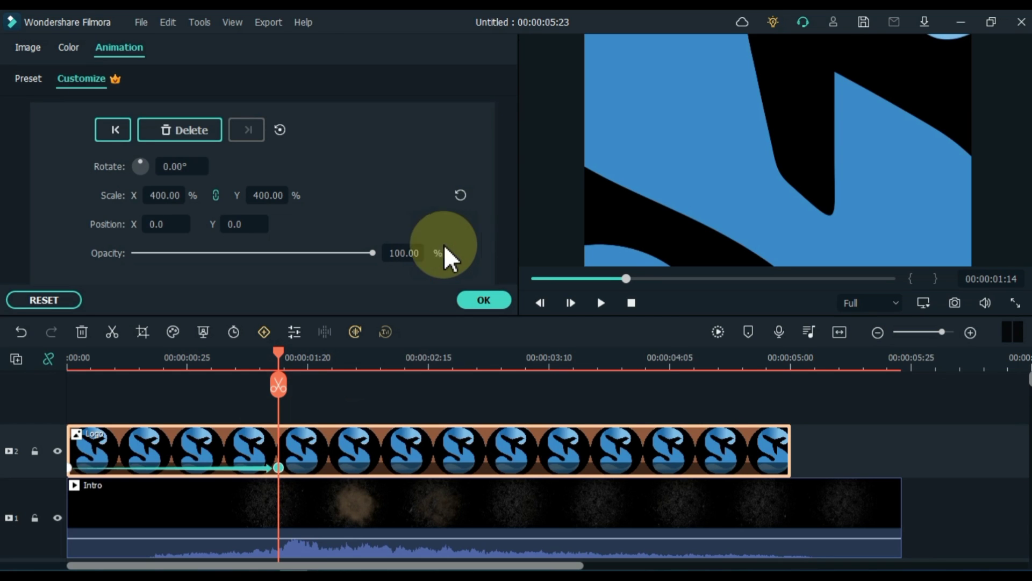
pyautogui.moveTo(277, 357); pyautogui.dragTo(1, 395)
pyautogui.press('space')
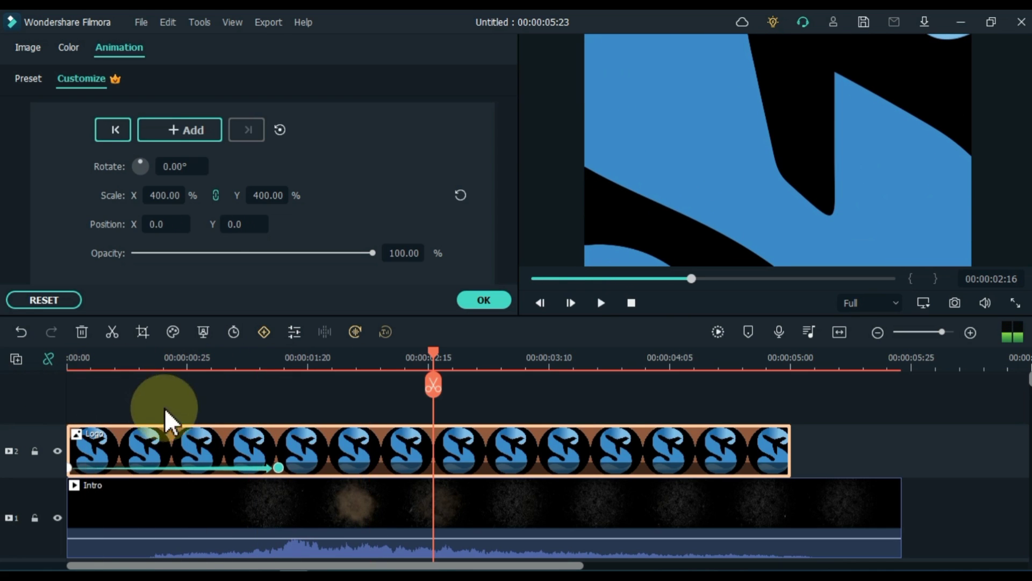
pyautogui.press('space')
# Shrink the logo to 40% scale at the 00:00:01:14 keyframe and check earlier frames
pyautogui.click(279, 467)
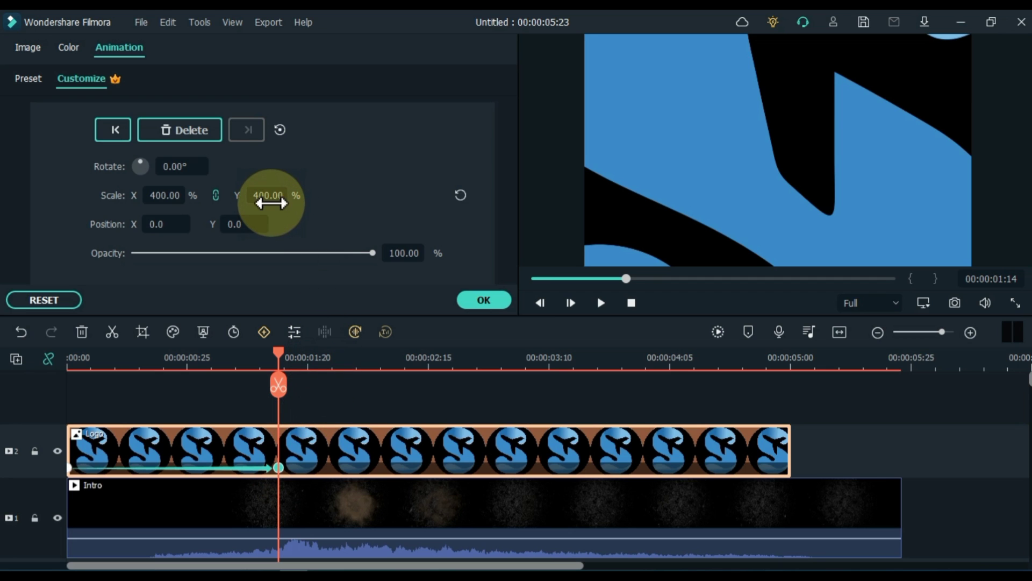
pyautogui.moveTo(271, 203); pyautogui.dragTo(37, 161)
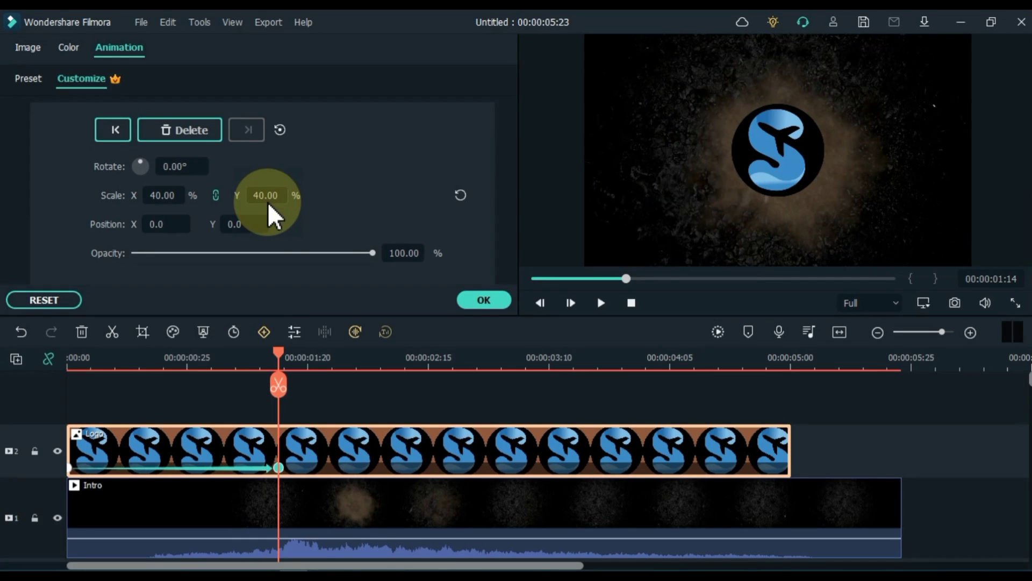
pyautogui.click(249, 357)
pyautogui.moveTo(167, 355); pyautogui.dragTo(62, 355)
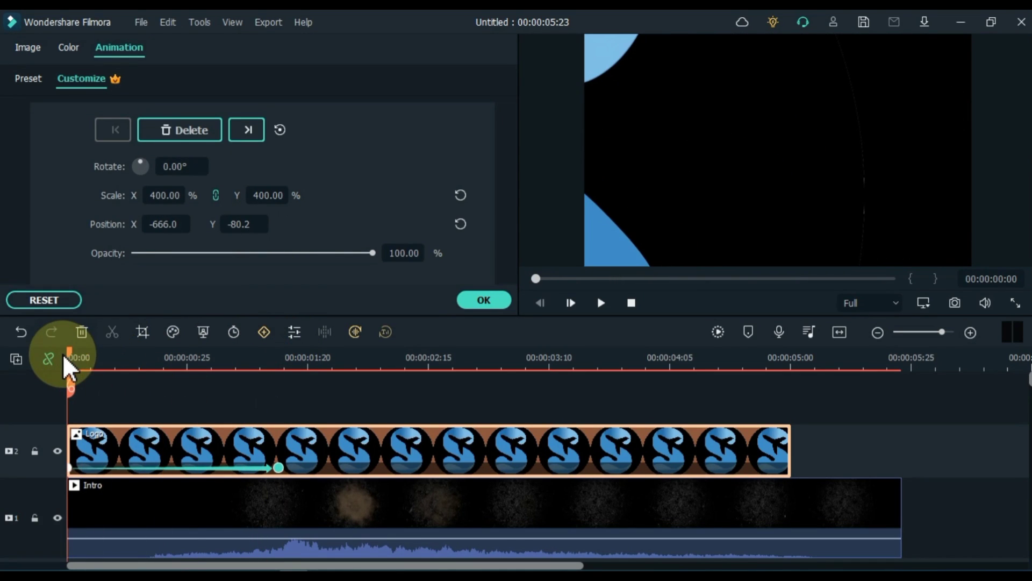
# Split the Logo at 00:00:01:14, move the second half to track 3, extend the first to 00:00:04:29
pyautogui.click(601, 304)
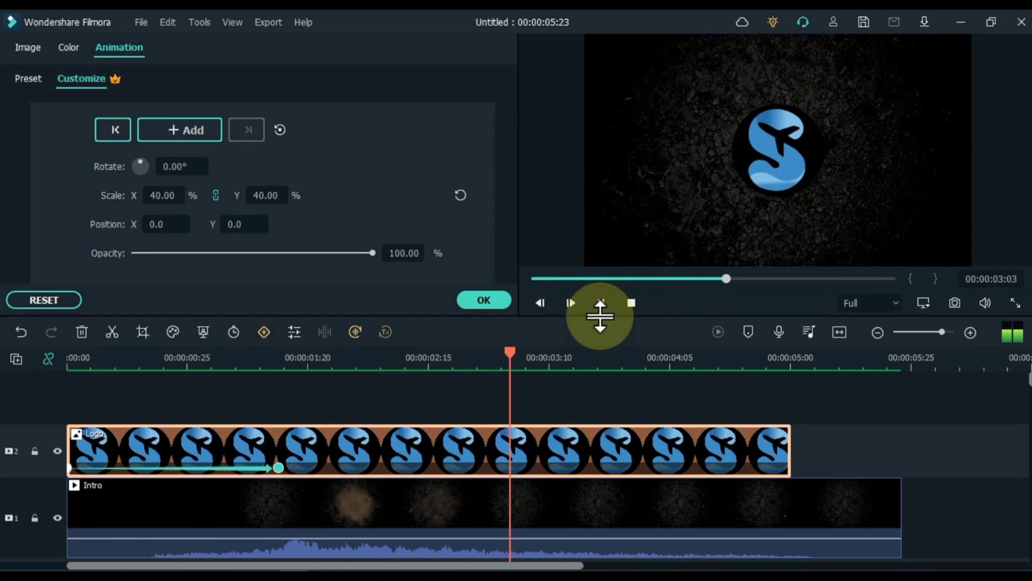
pyautogui.press('space')
pyautogui.moveTo(561, 354); pyautogui.dragTo(279, 348)
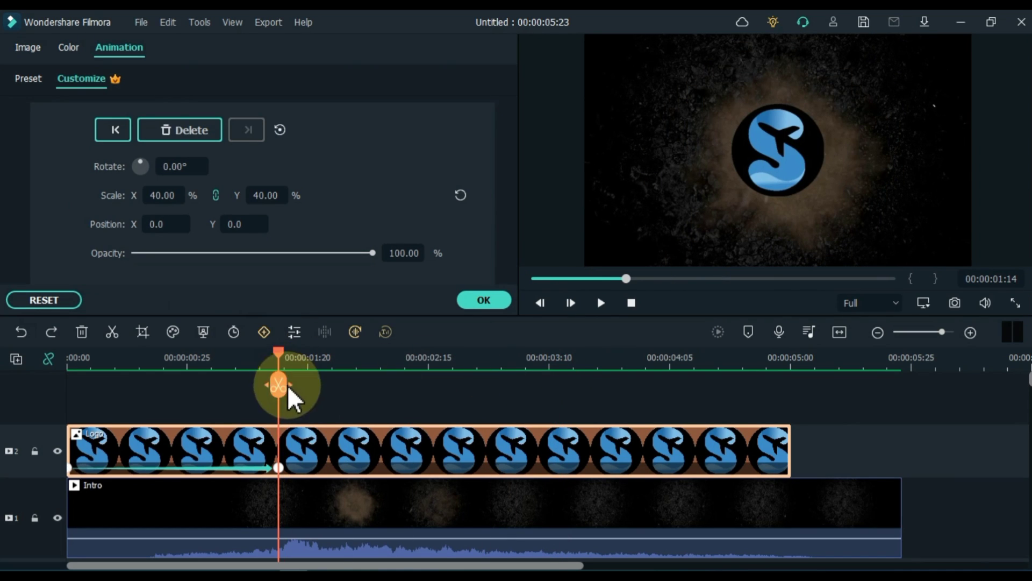
pyautogui.click(301, 449)
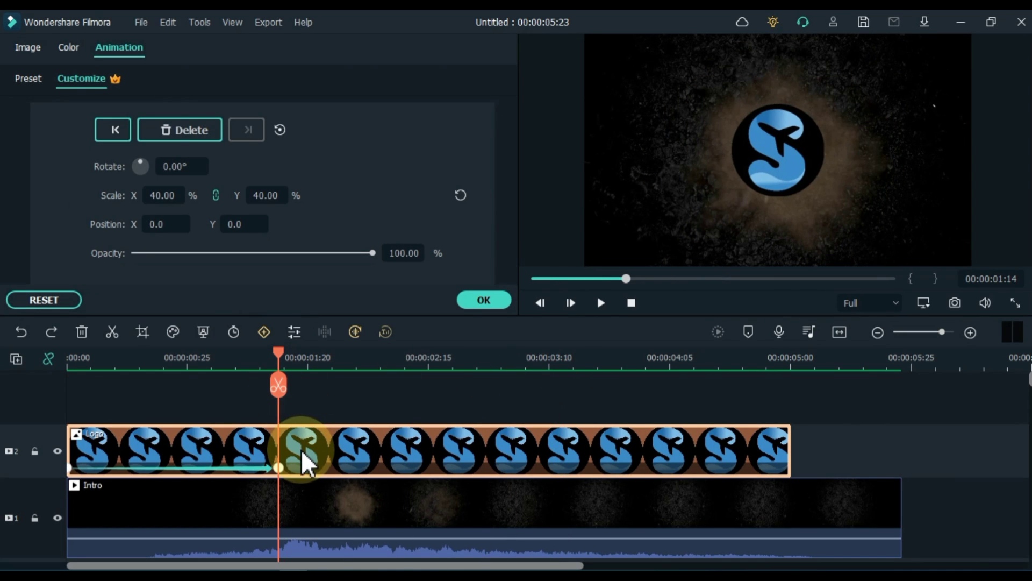
pyautogui.click(279, 385)
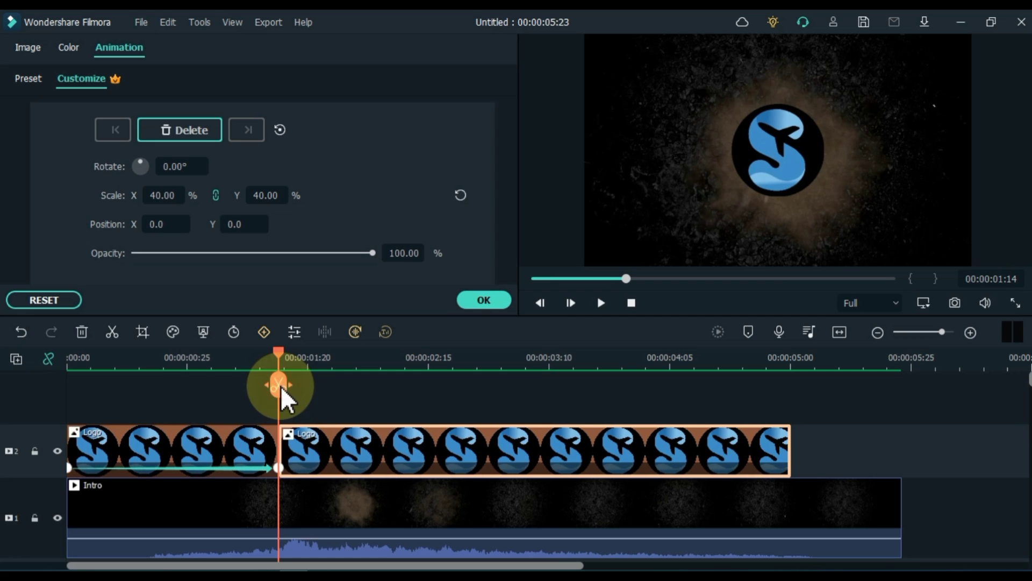
pyautogui.moveTo(311, 441); pyautogui.dragTo(313, 415)
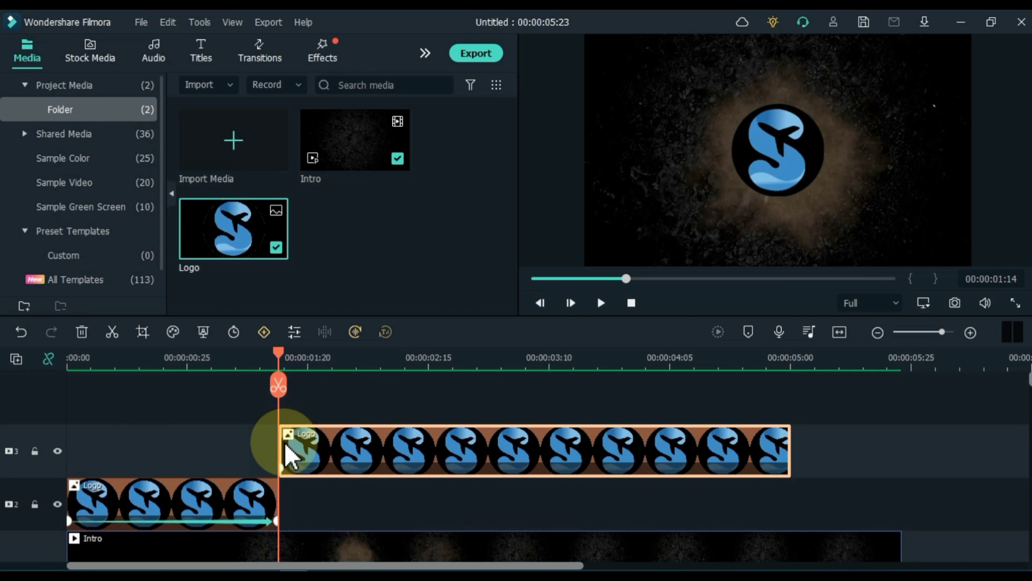
pyautogui.click(267, 492)
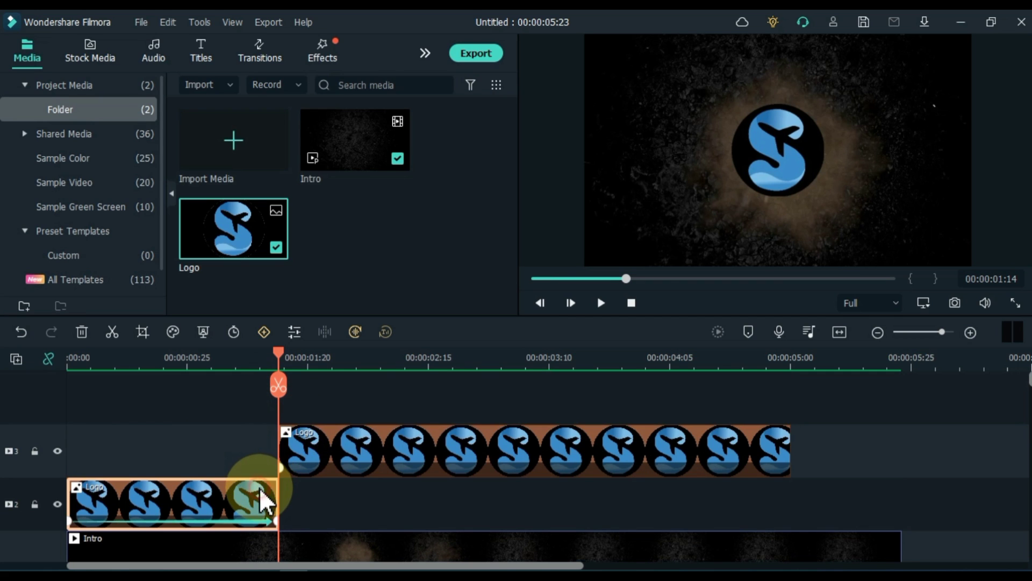
pyautogui.moveTo(279, 489); pyautogui.dragTo(791, 488)
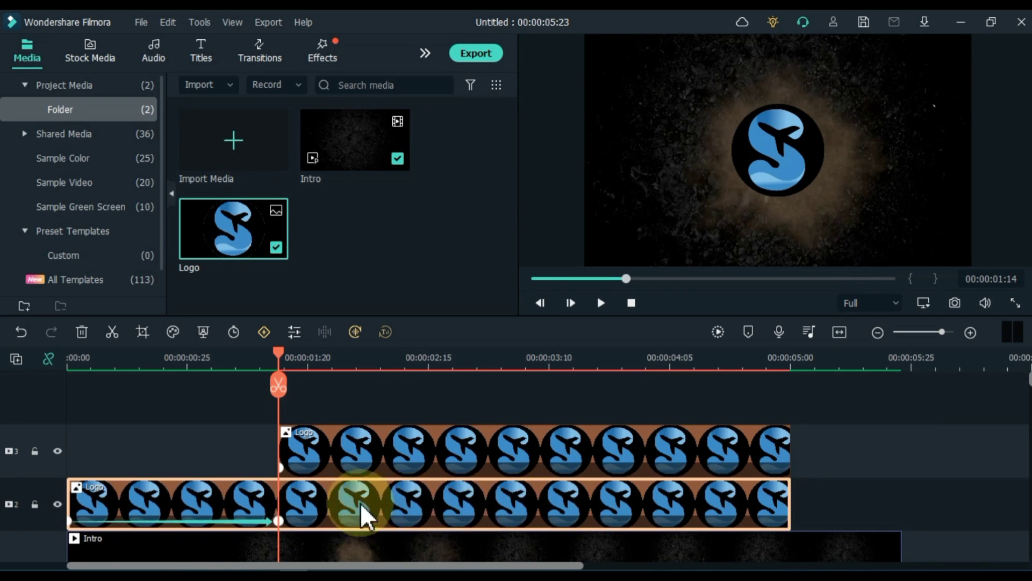
# Hide track 3 and set the track-2 Logo piece's blending mode to Soft Light
pyautogui.doubleClick(299, 496)
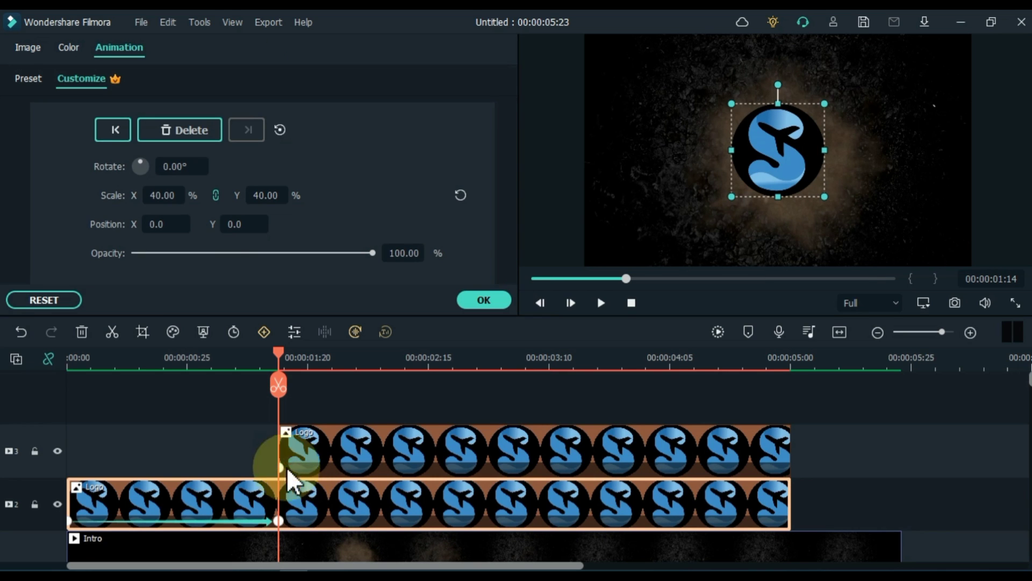
pyautogui.click(32, 48)
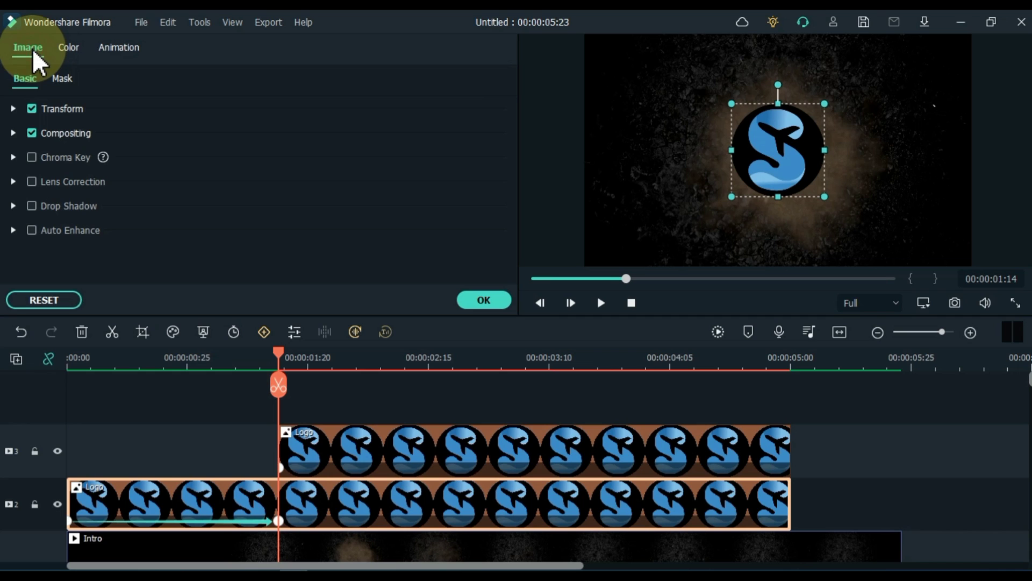
pyautogui.click(13, 133)
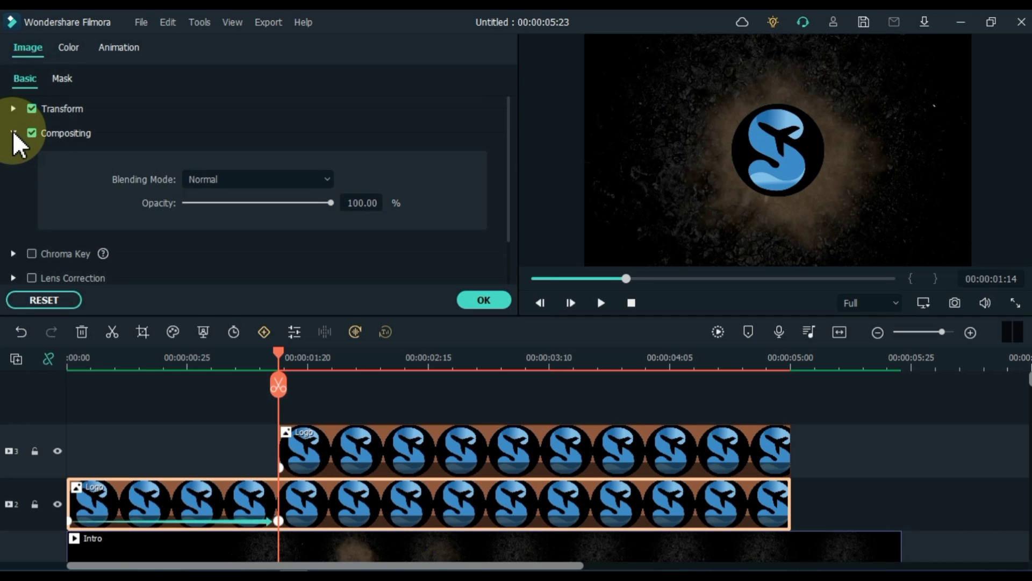
pyautogui.click(57, 450)
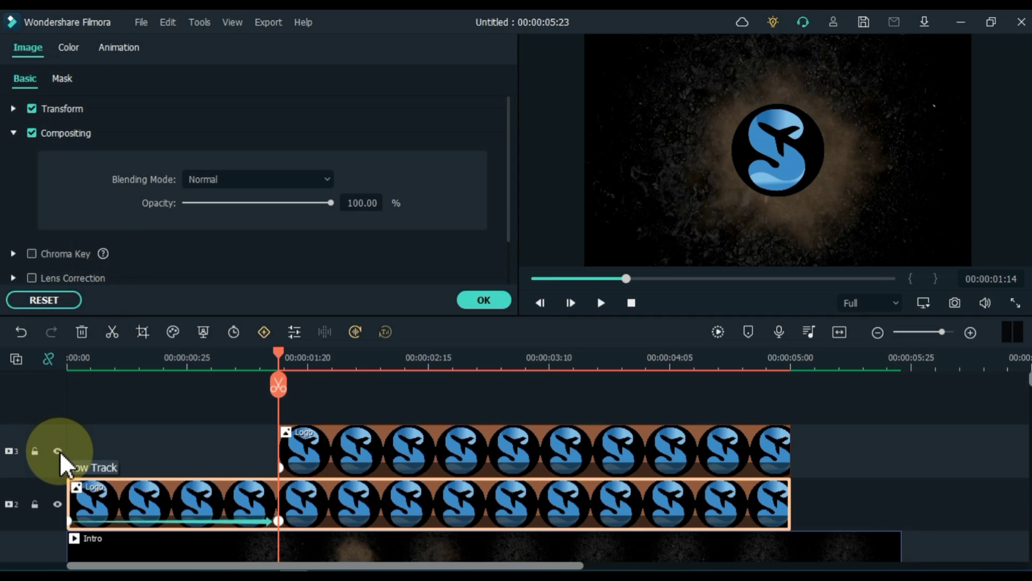
pyautogui.click(57, 451)
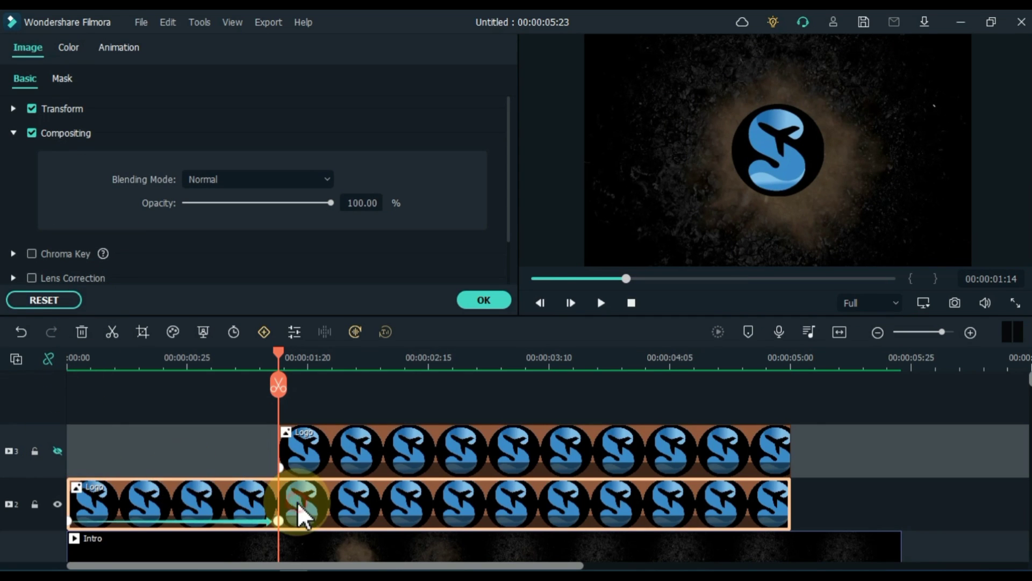
pyautogui.click(247, 177)
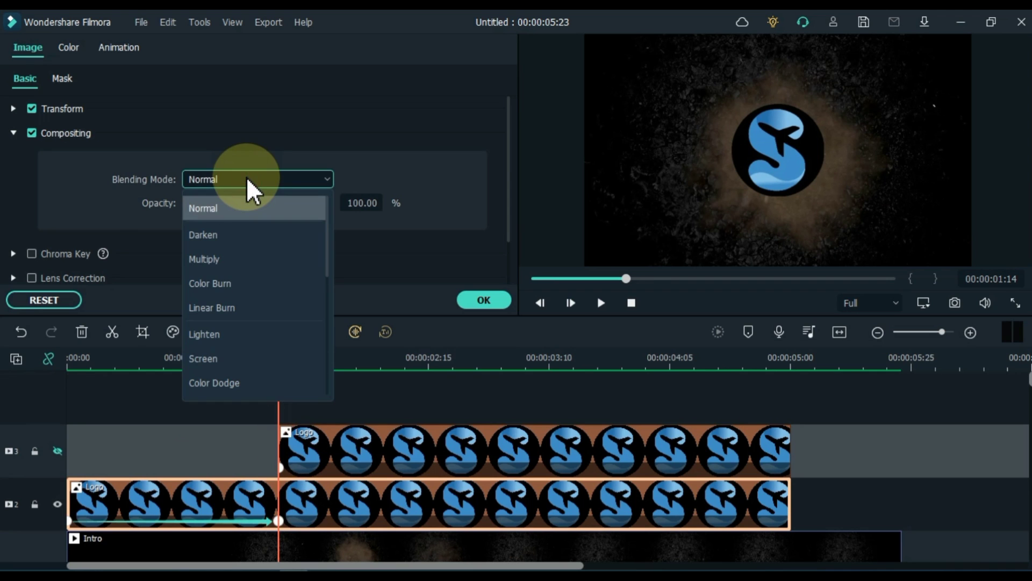
pyautogui.scroll(-1, 237, 295)
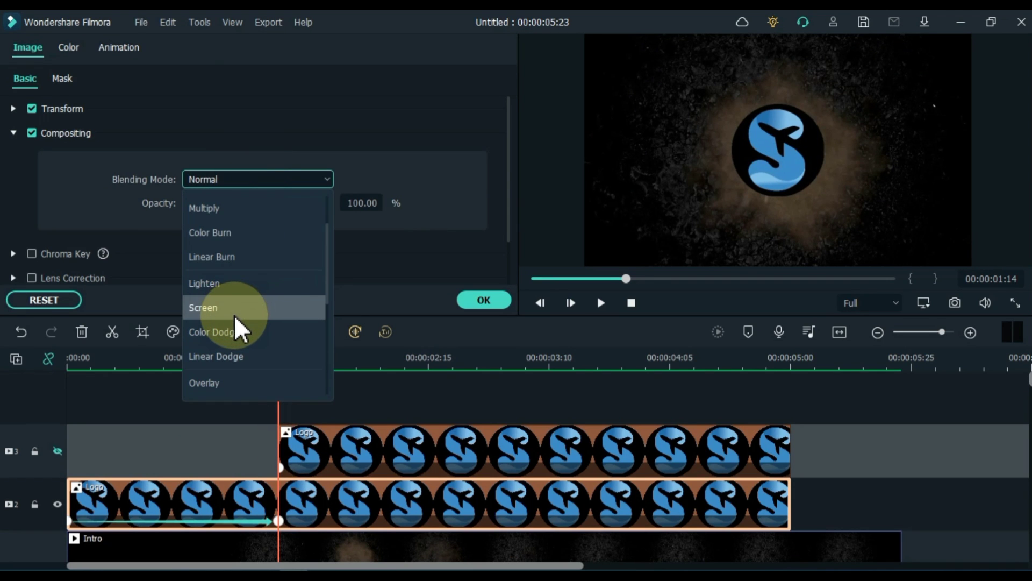
pyautogui.scroll(-1, 234, 314)
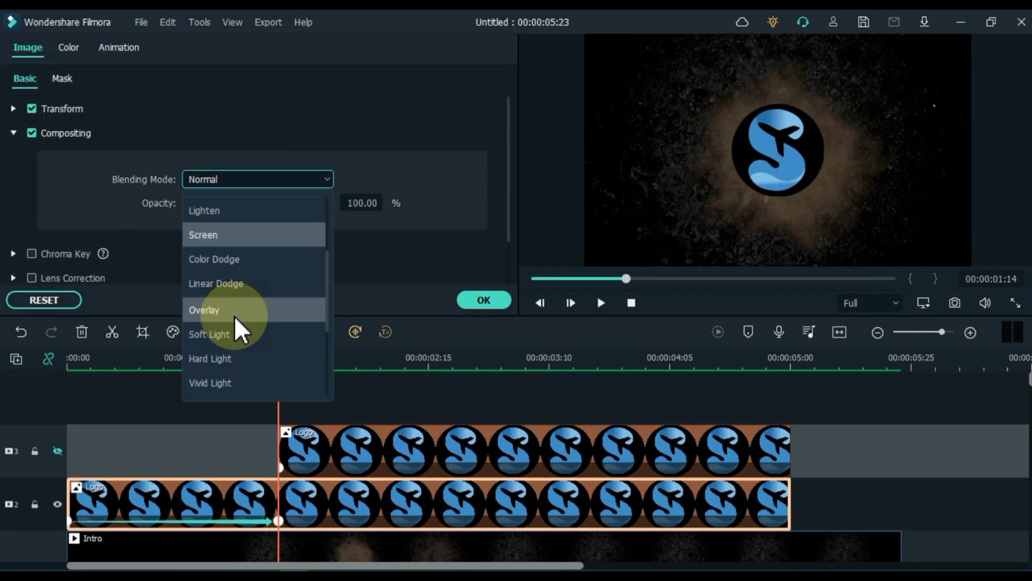
pyautogui.click(231, 331)
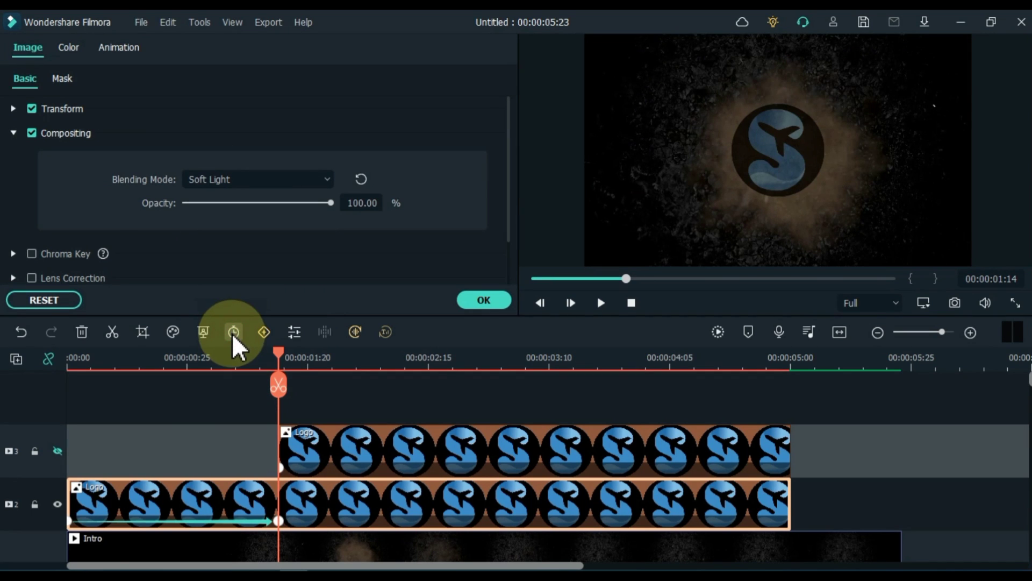
# Preview the Soft Light blend from the start, then show track 3 again with its Logo selected
pyautogui.moveTo(279, 350); pyautogui.dragTo(83, 370)
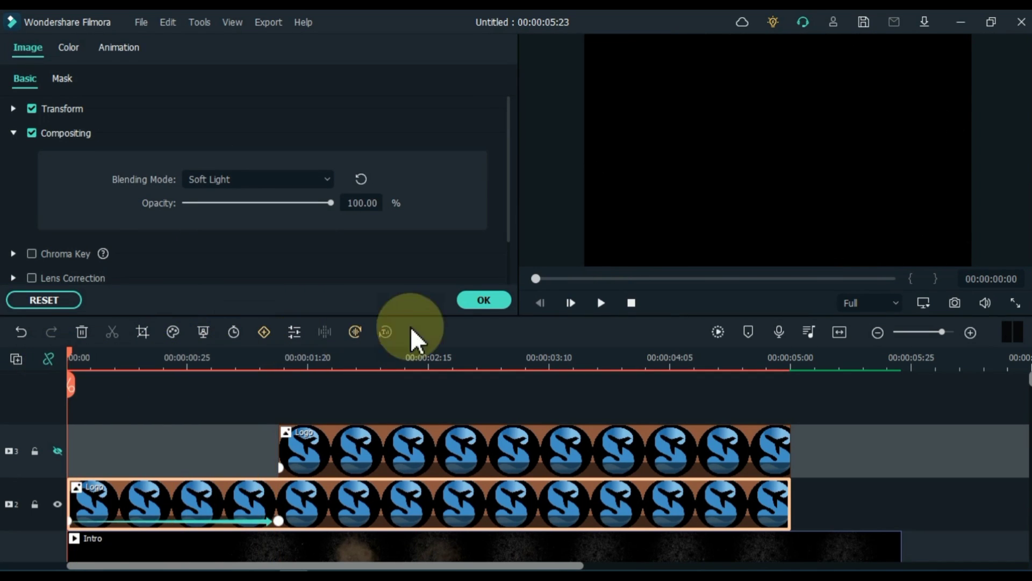
pyautogui.click(601, 303)
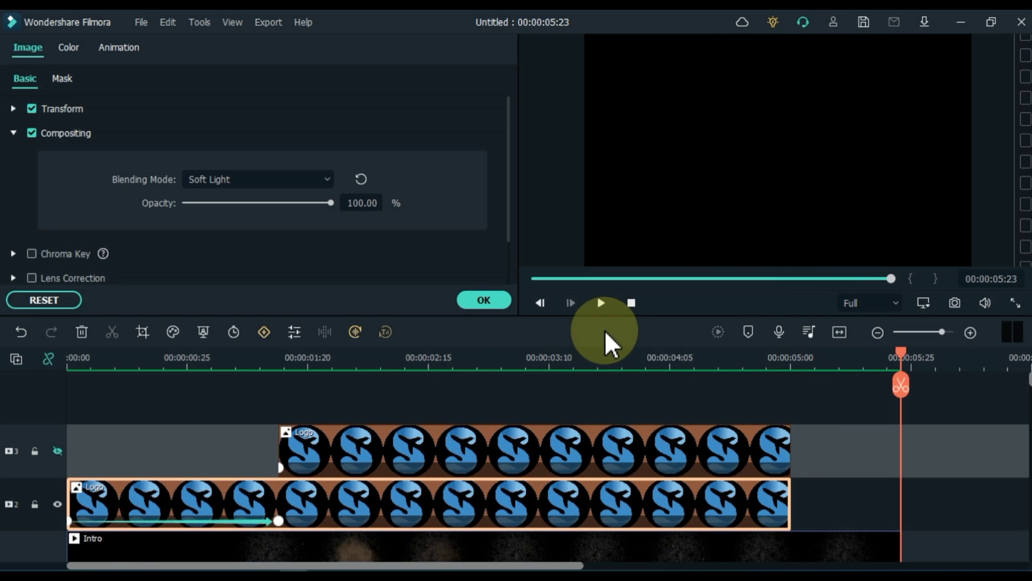
pyautogui.click(295, 440)
pyautogui.click(58, 450)
pyautogui.click(58, 451)
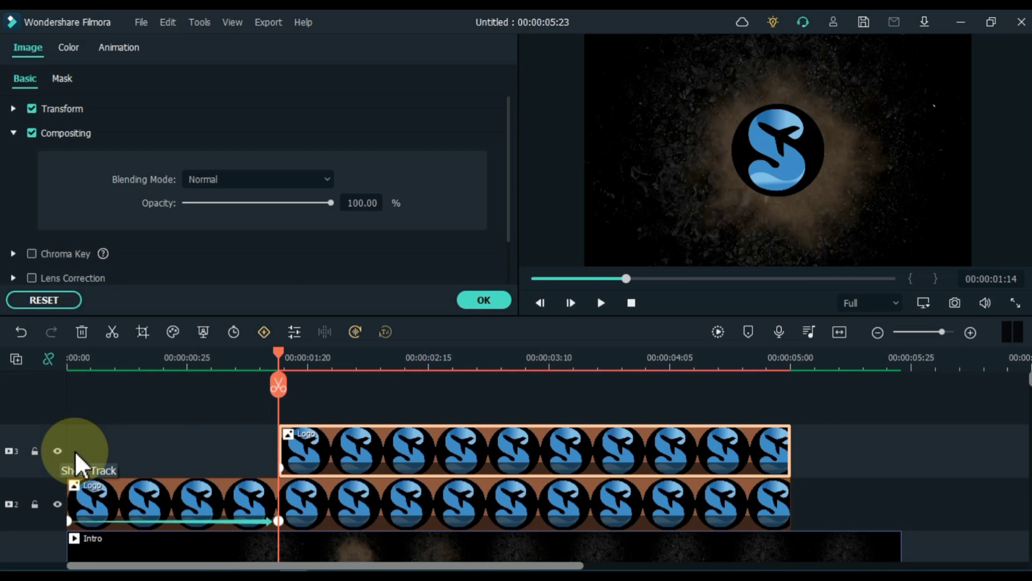
# Set the upper logo's opacity to 0 at its start in custom animation
pyautogui.click(128, 47)
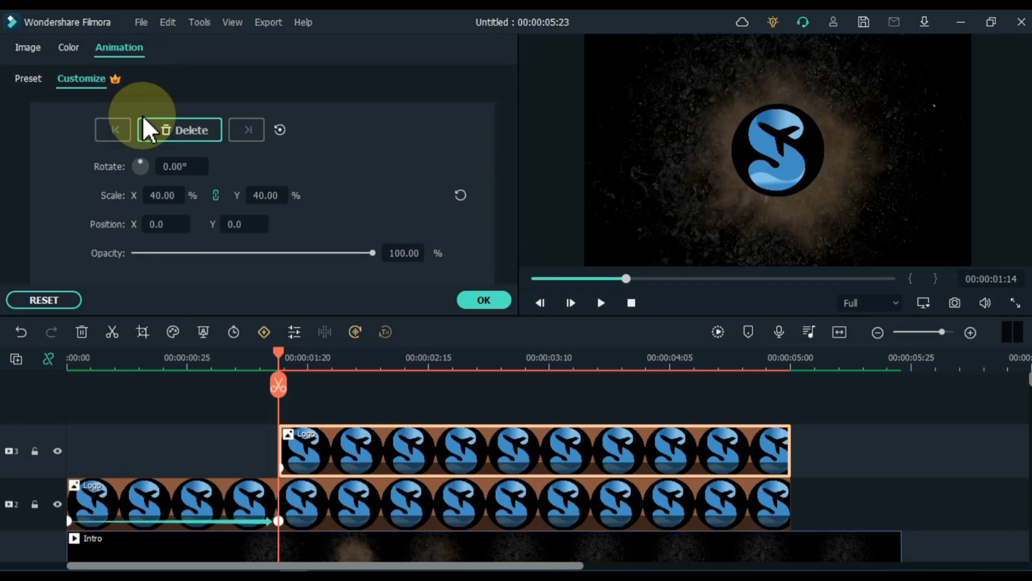
pyautogui.click(144, 253)
pyautogui.moveTo(144, 254); pyautogui.dragTo(109, 253)
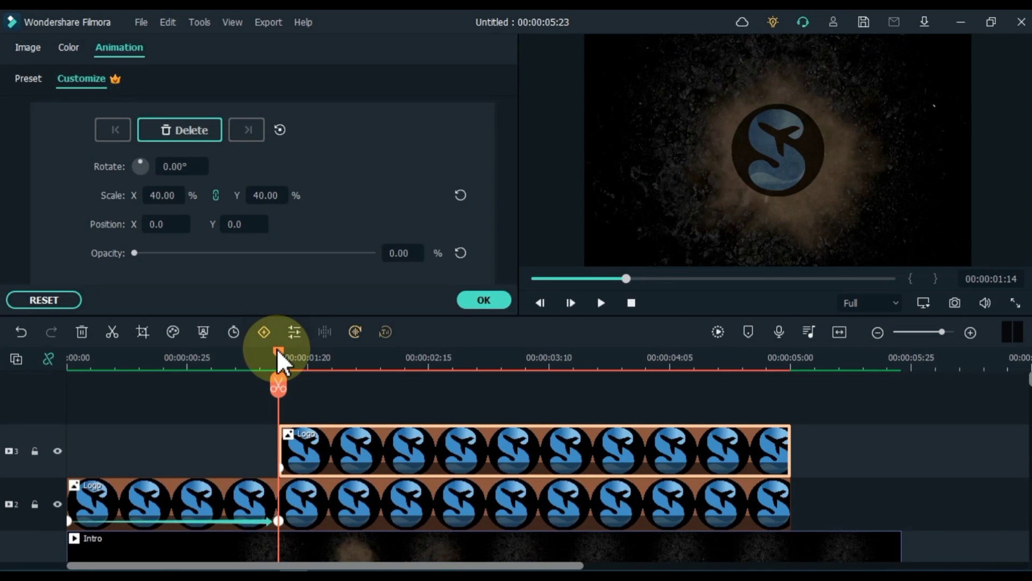
# Add a 100% opacity keyframe at 00:00:03:10, preview the fade-in, and apply
pyautogui.press('space')
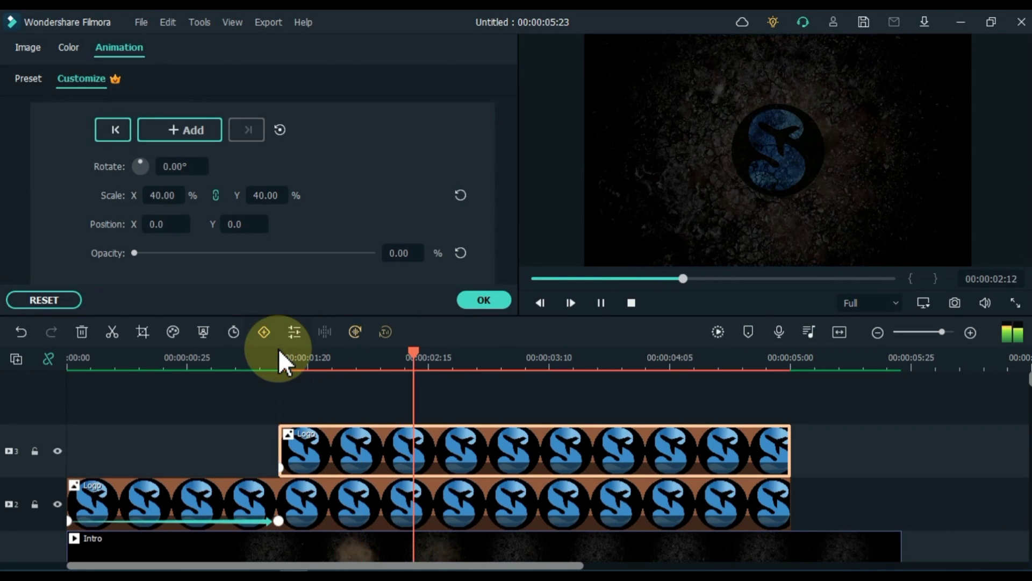
pyautogui.click(545, 349)
pyautogui.moveTo(546, 350); pyautogui.dragTo(547, 349)
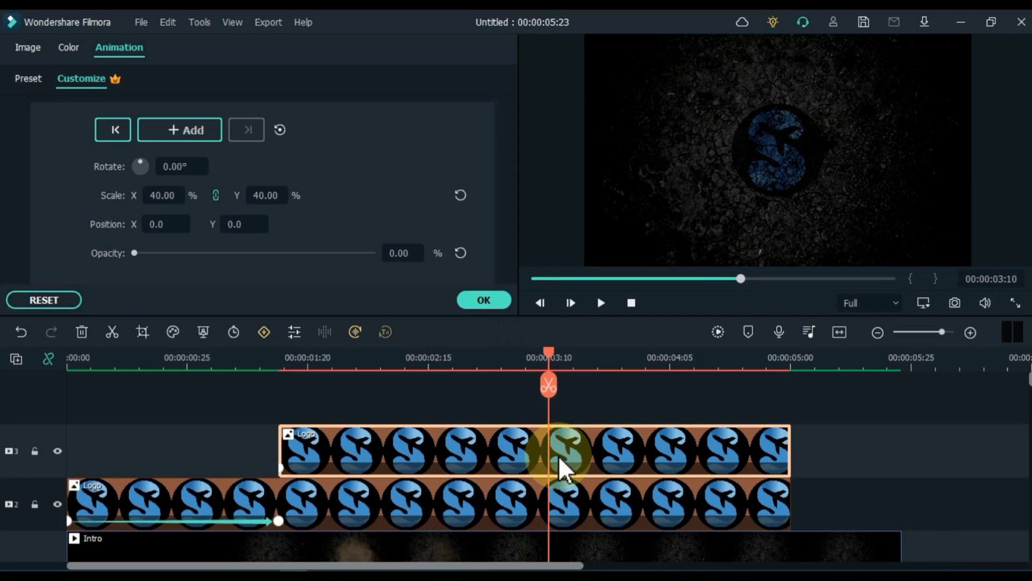
pyautogui.click(461, 253)
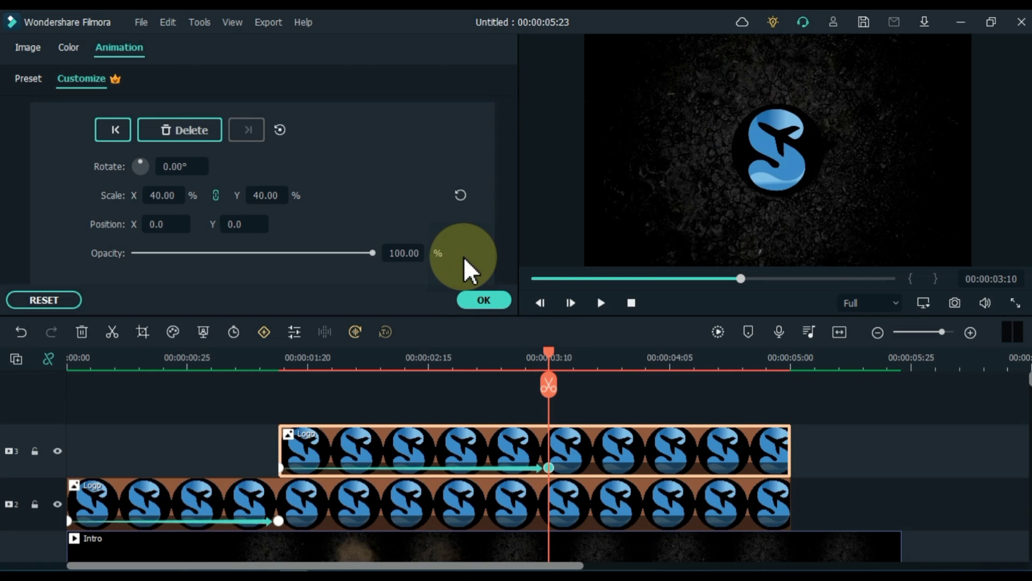
pyautogui.moveTo(549, 353); pyautogui.dragTo(33, 369)
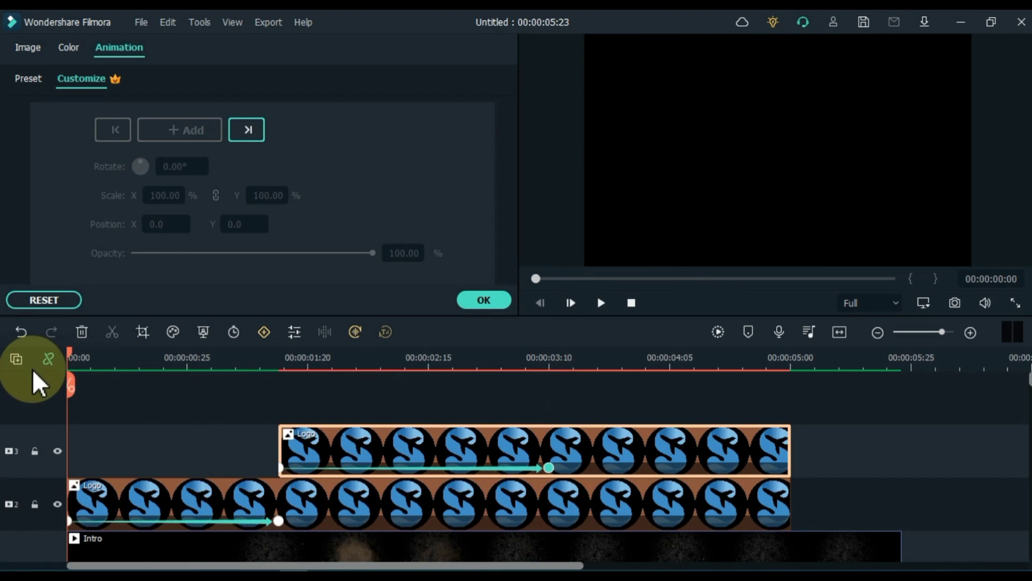
pyautogui.click(601, 302)
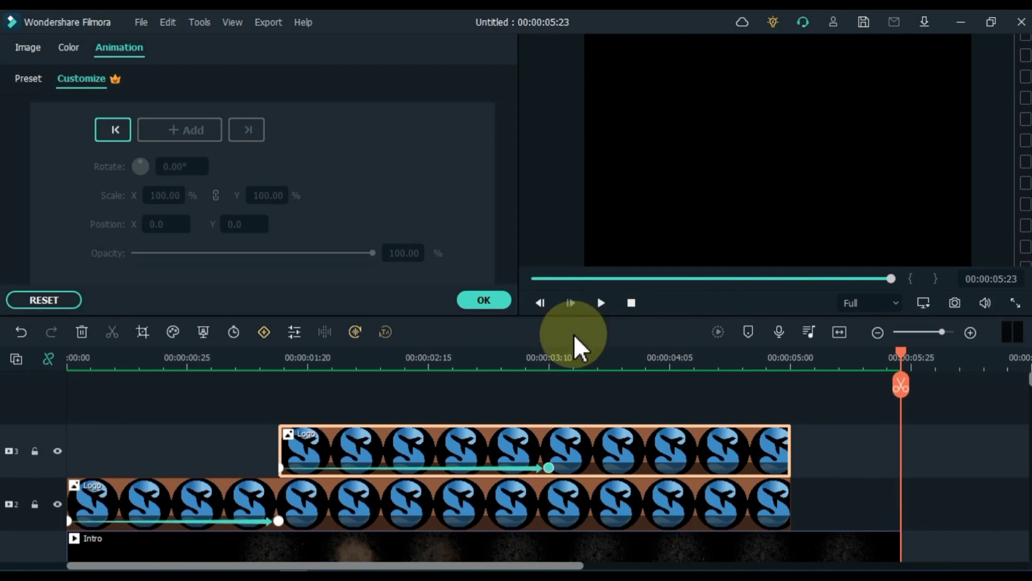
pyautogui.click(478, 302)
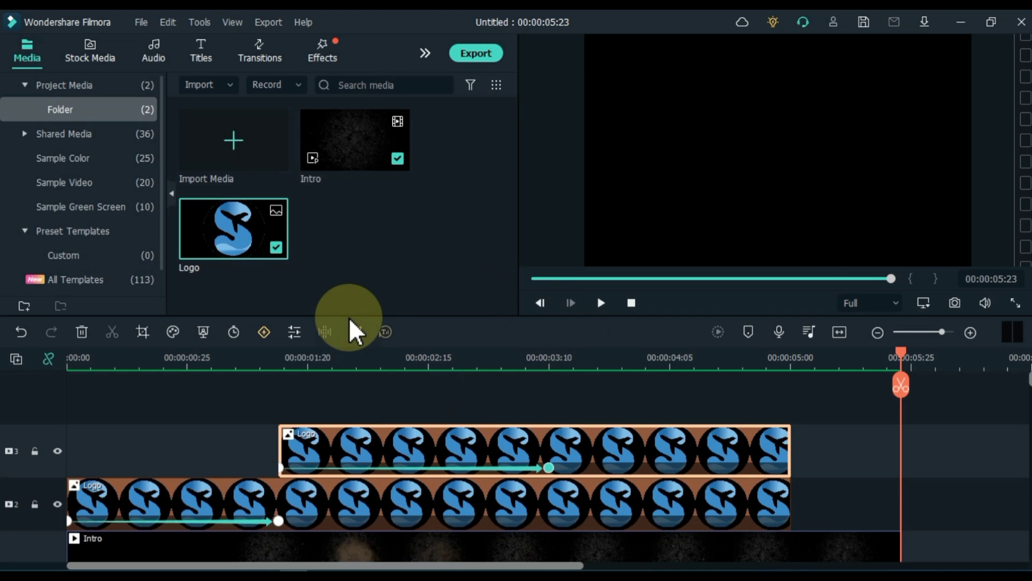
# Place the Default Title on track 4, aligned with the upper logo's start
pyautogui.click(201, 51)
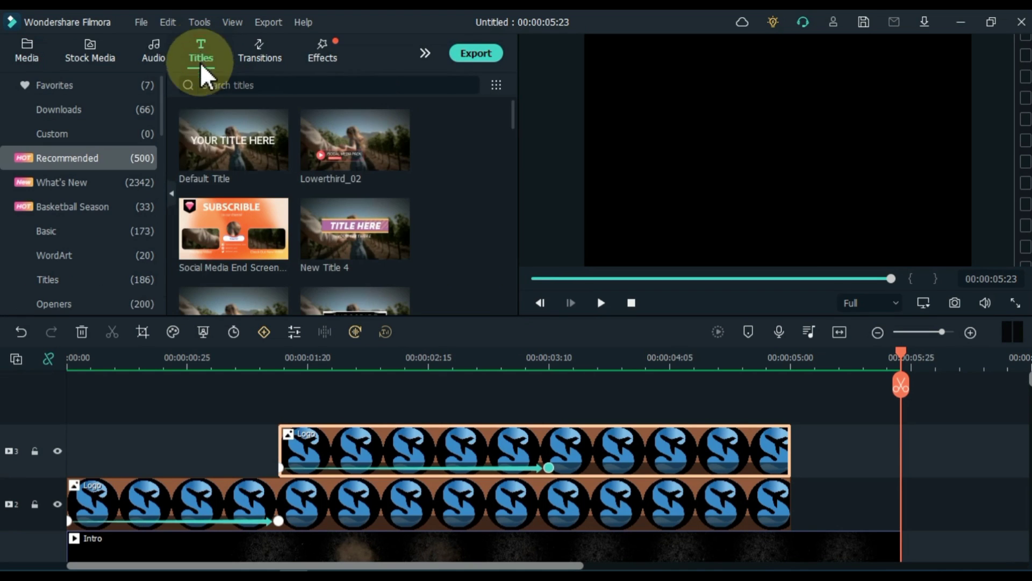
pyautogui.moveTo(205, 147); pyautogui.dragTo(60, 399)
pyautogui.moveTo(97, 447); pyautogui.dragTo(292, 454)
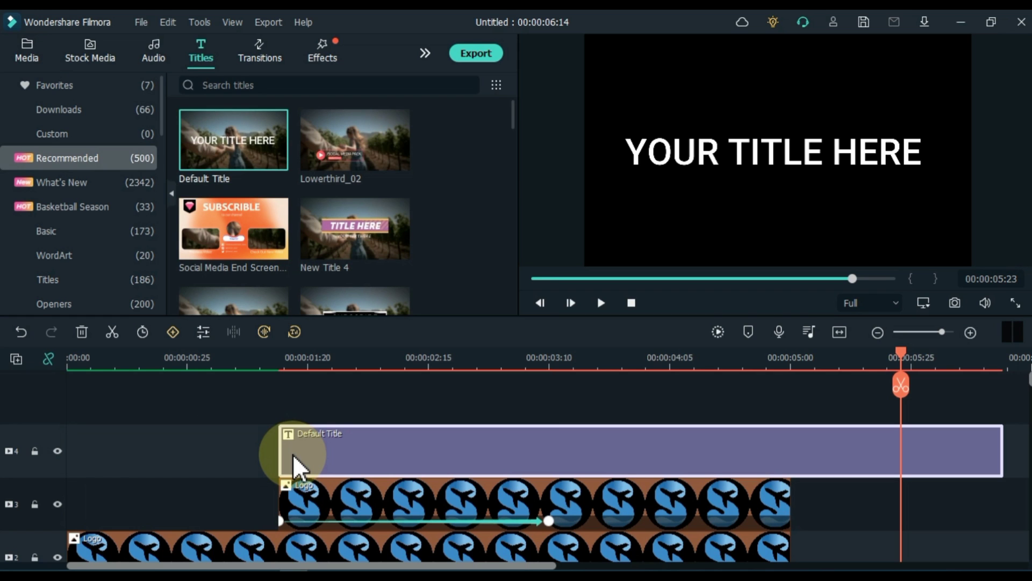
# Trim the title to end at 00:00:05:23 by splitting it and deleting the excess piece
pyautogui.scroll(-3, 802, 452)
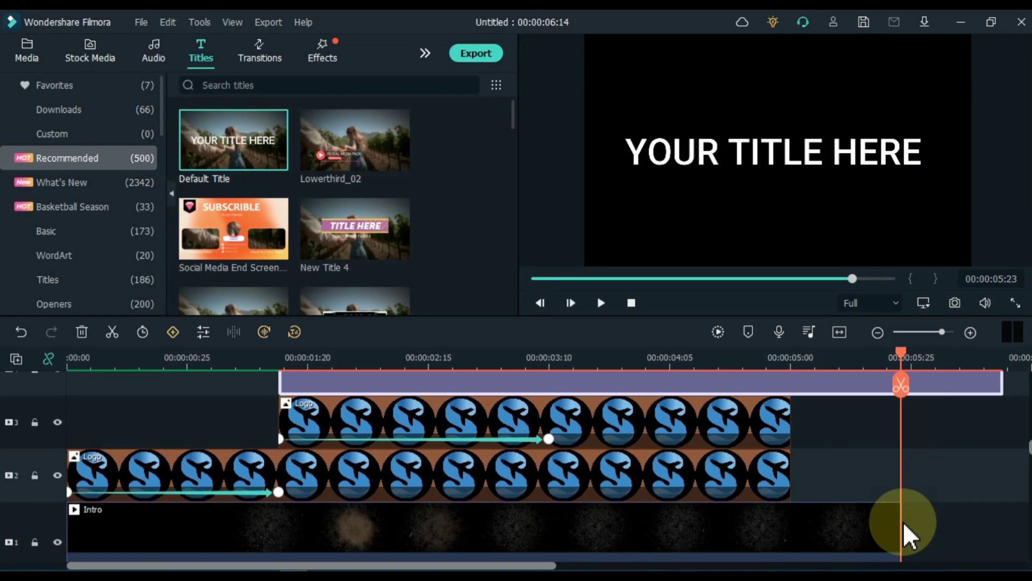
pyautogui.scroll(3, 906, 446)
pyautogui.click(902, 386)
pyautogui.rightClick(929, 448)
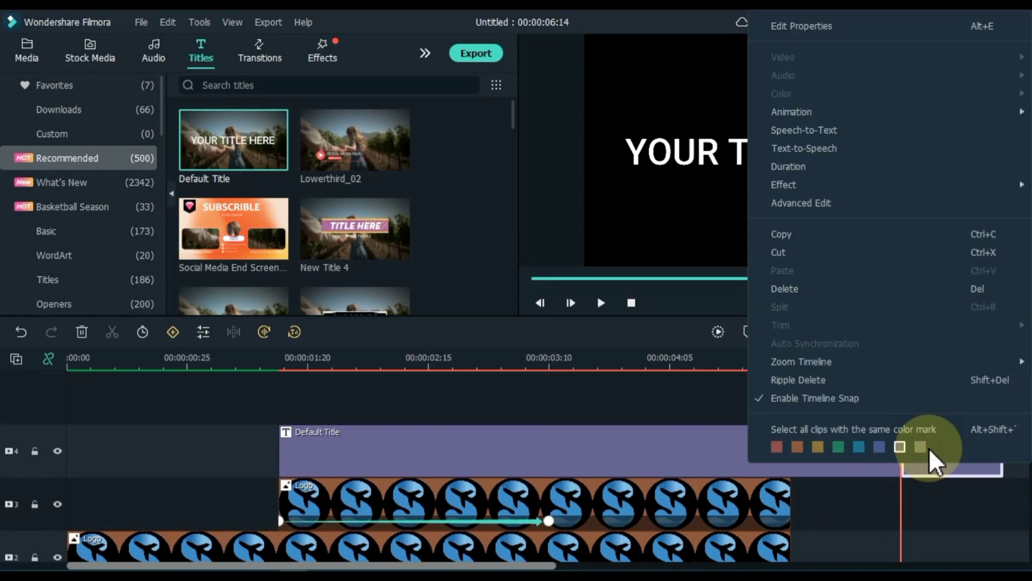
pyautogui.click(831, 293)
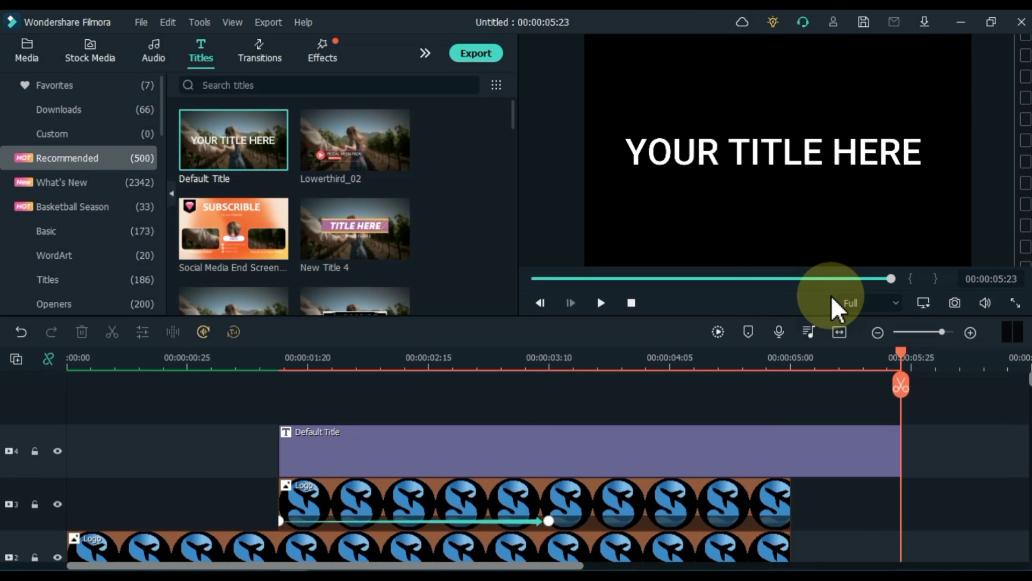
pyautogui.moveTo(899, 356); pyautogui.dragTo(373, 414)
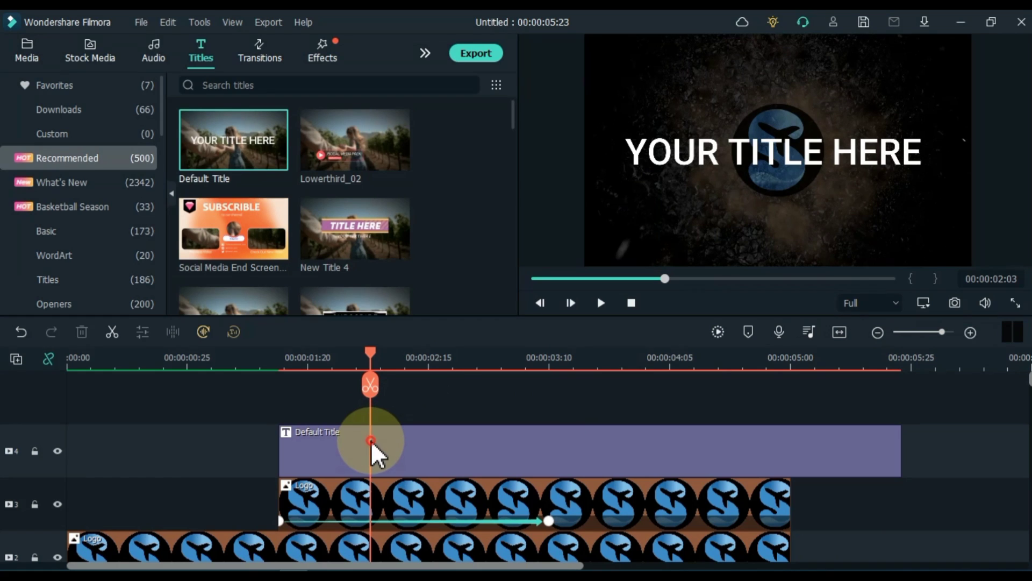
# Replace the title text with 'SALIH TUTORIALS'
pyautogui.doubleClick(371, 440)
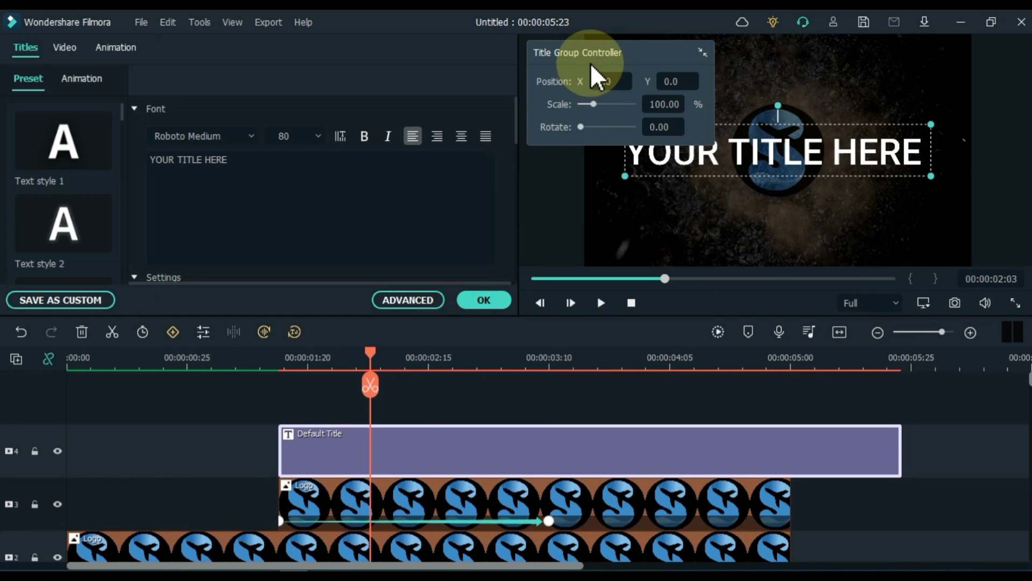
pyautogui.moveTo(595, 53); pyautogui.dragTo(694, 347)
pyautogui.moveTo(722, 378); pyautogui.dragTo(894, 477)
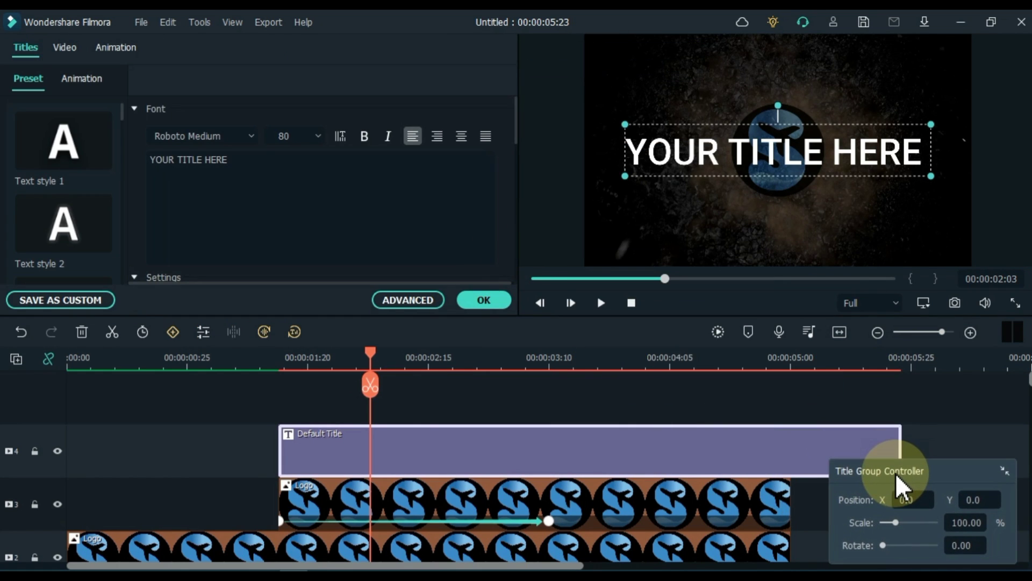
pyautogui.click(272, 174)
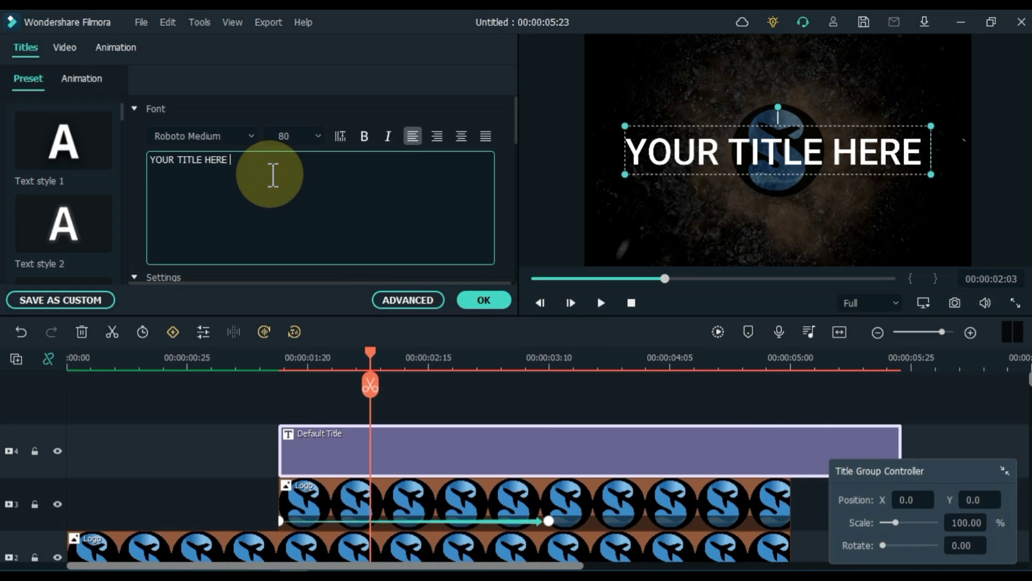
pyautogui.hotkey('ctrl', 'a')
pyautogui.write('SALIH TUTORIALS')
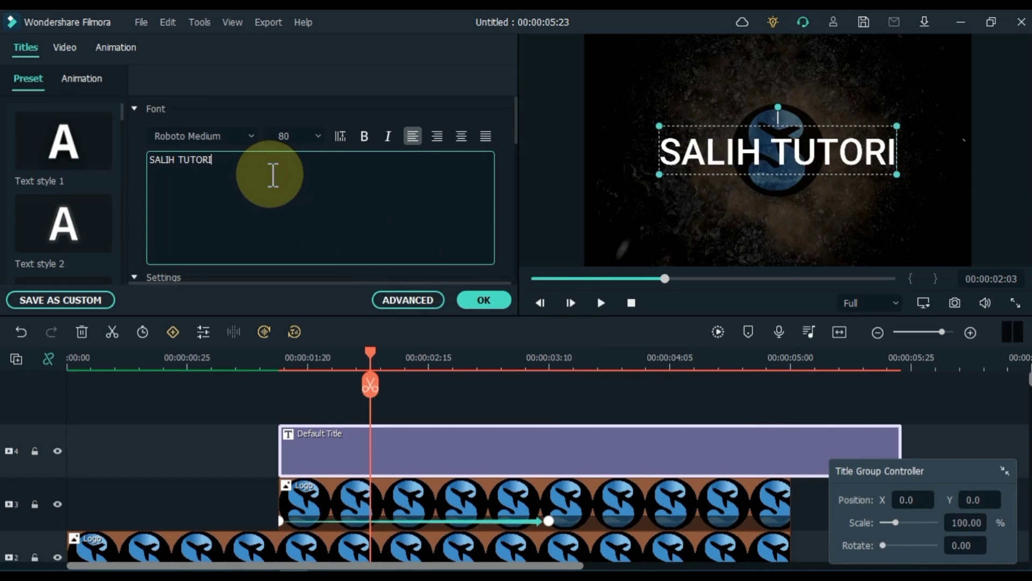
# Set the title font to Stencil at size 39 and its Position Y to -116
pyautogui.click(215, 136)
pyautogui.write('STENCIL')
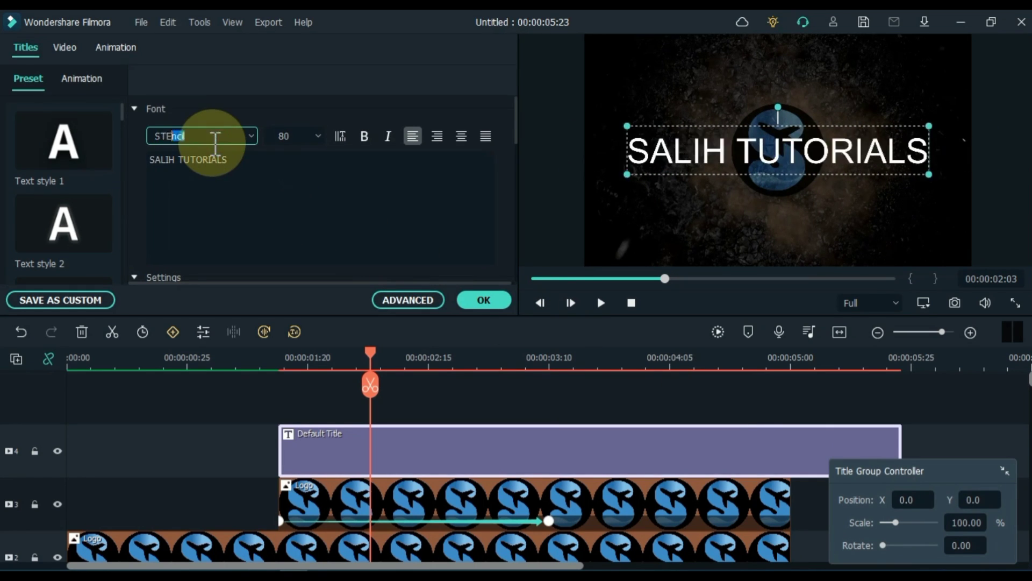
pyautogui.click(283, 137)
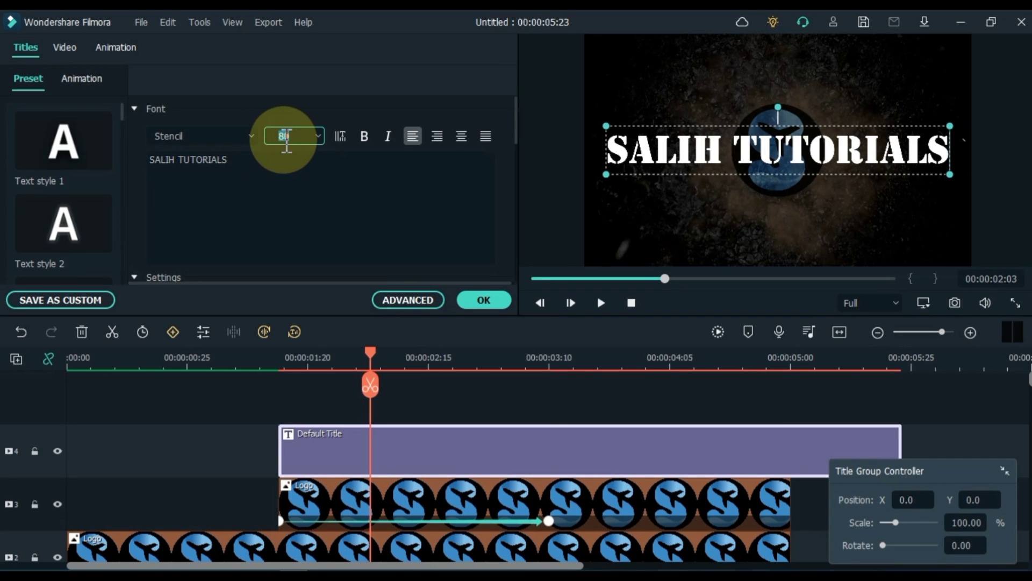
pyautogui.scroll(-20, 290, 137)
pyautogui.scroll(-8, 297, 140)
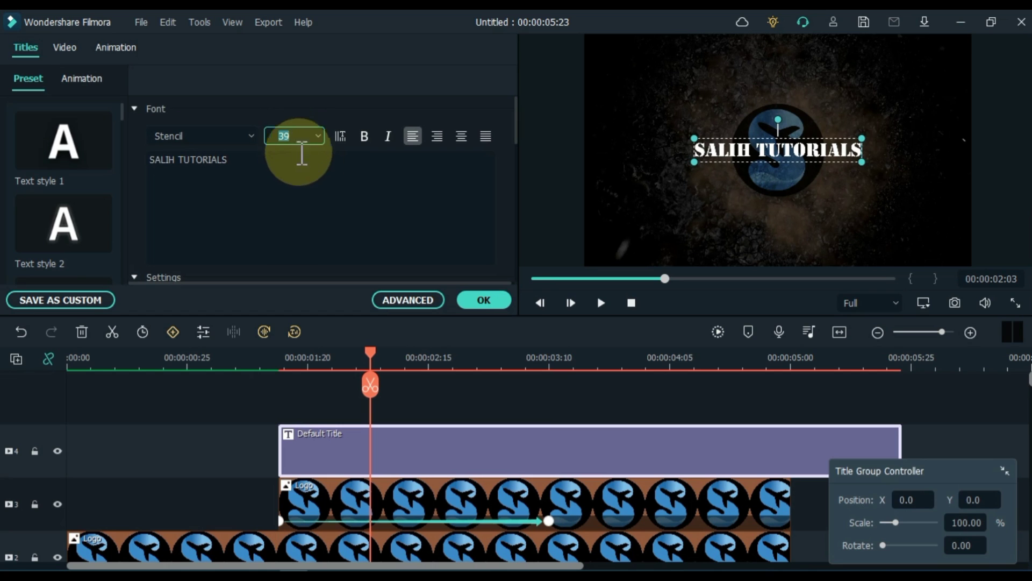
pyautogui.moveTo(966, 469); pyautogui.dragTo(792, 396)
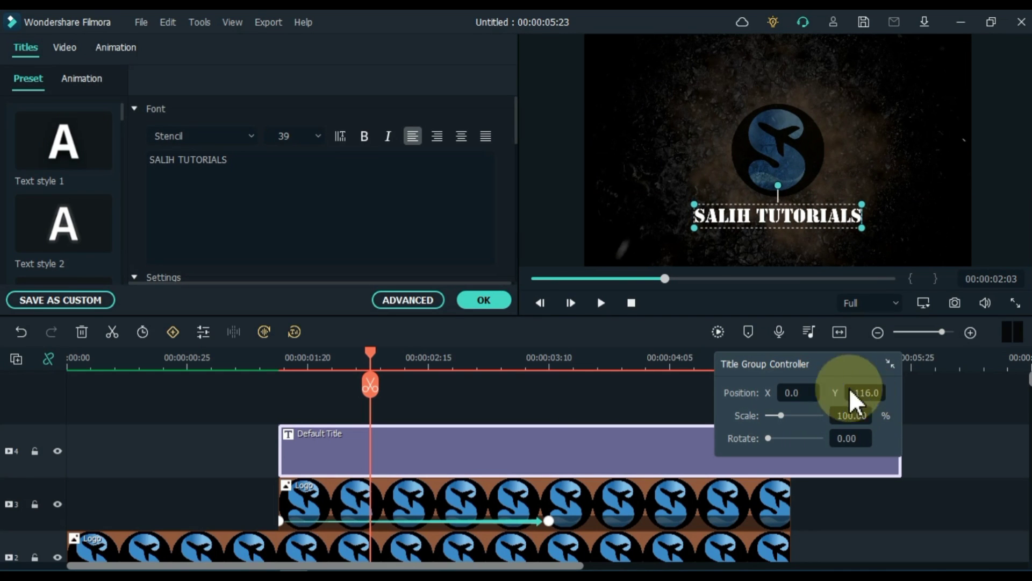
pyautogui.scroll(-5, 371, 234)
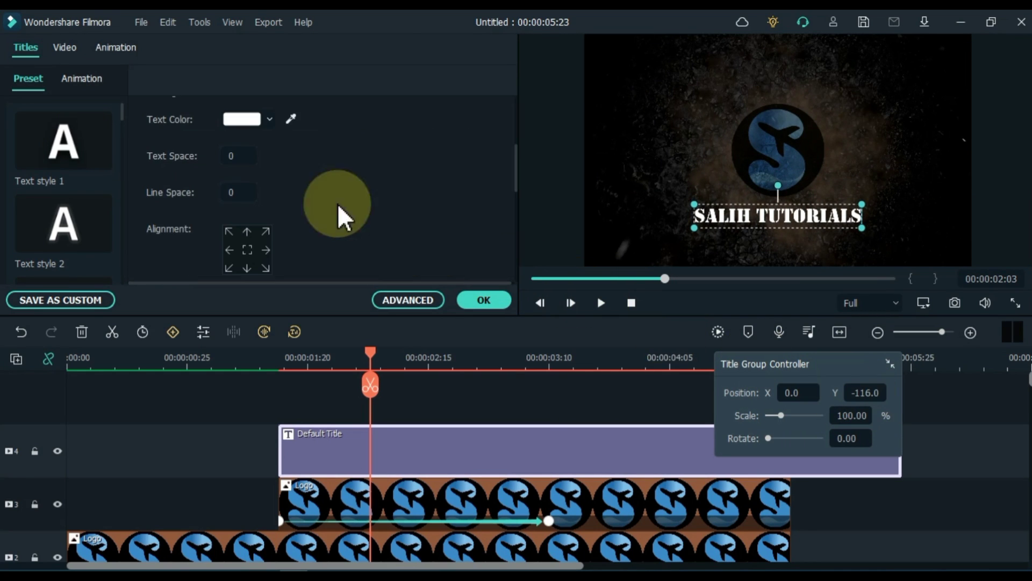
# Sample the logo's blue (RGB 70, 142, 203) from the preview as the title text colour
pyautogui.click(251, 120)
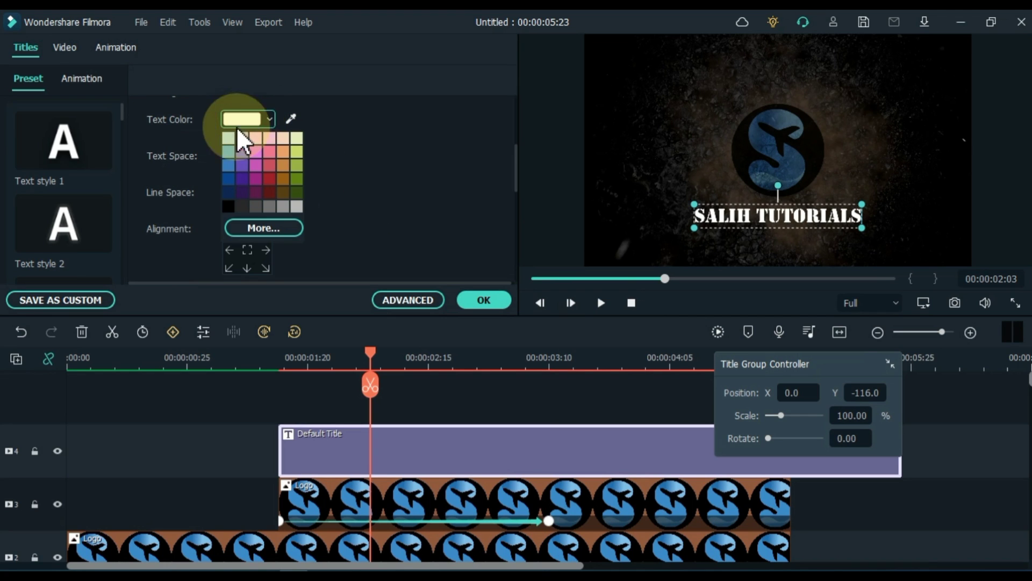
pyautogui.click(335, 128)
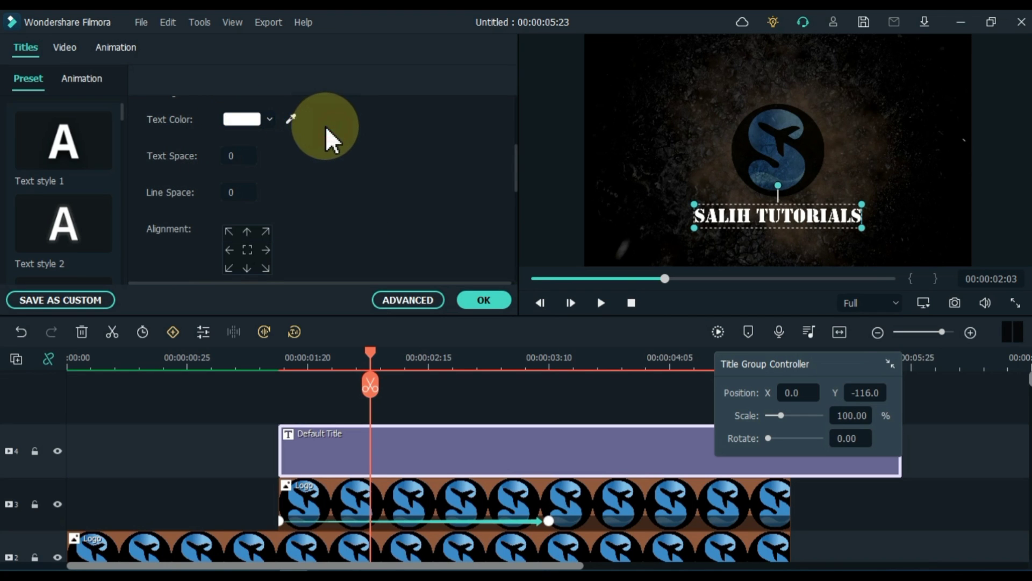
pyautogui.scroll(1, 317, 124)
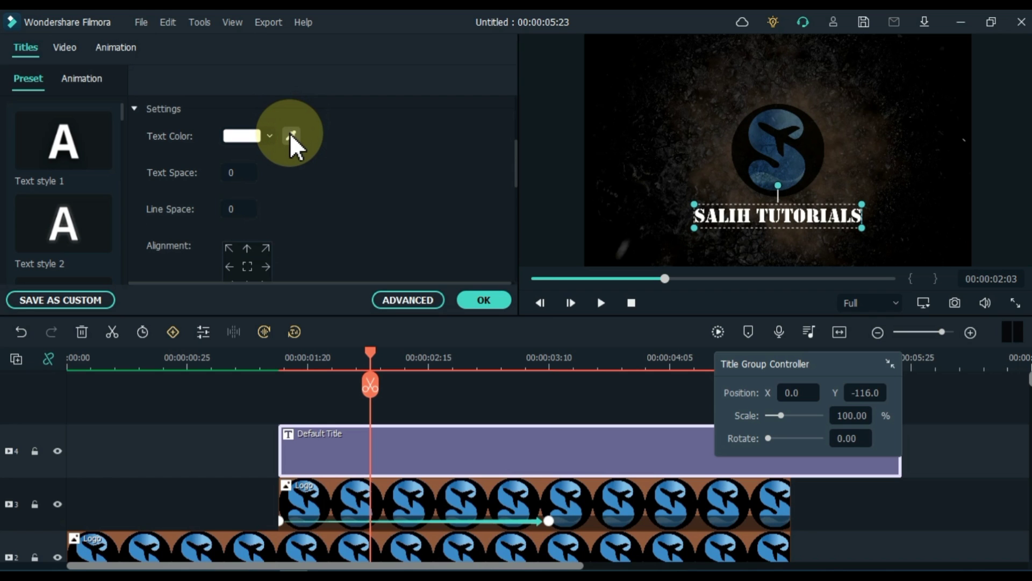
pyautogui.moveTo(372, 352); pyautogui.dragTo(602, 377)
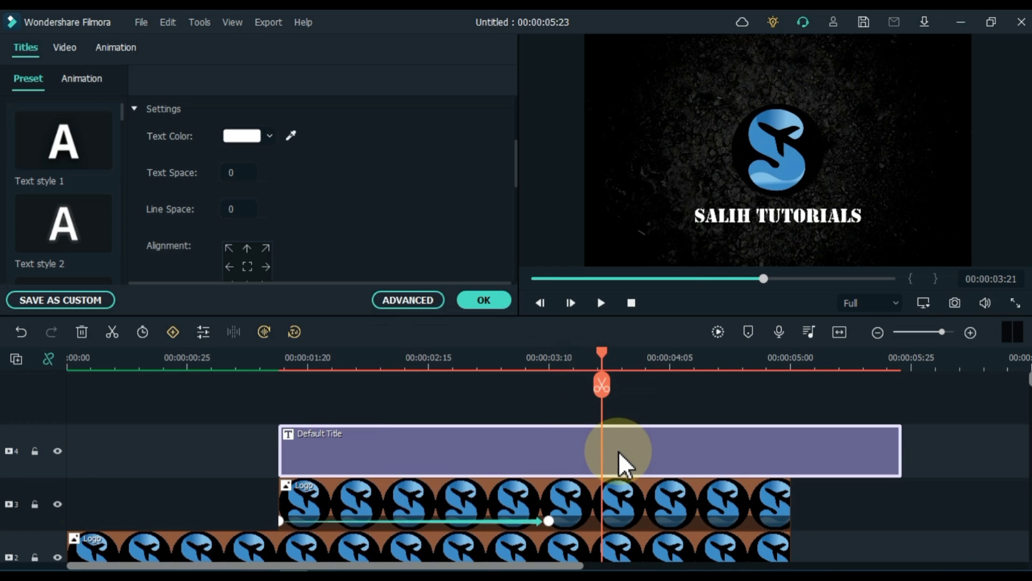
pyautogui.click(289, 135)
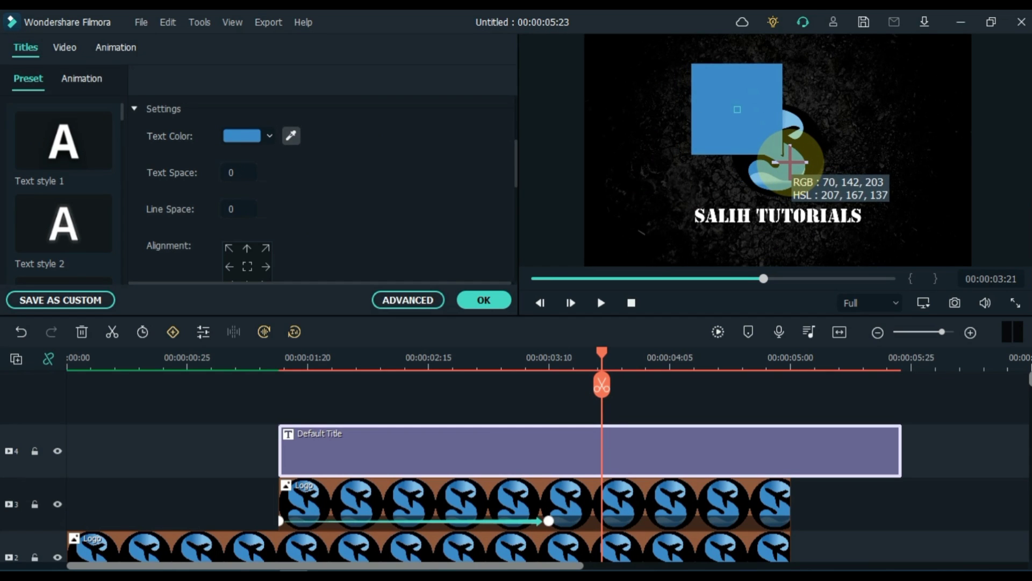
pyautogui.click(786, 161)
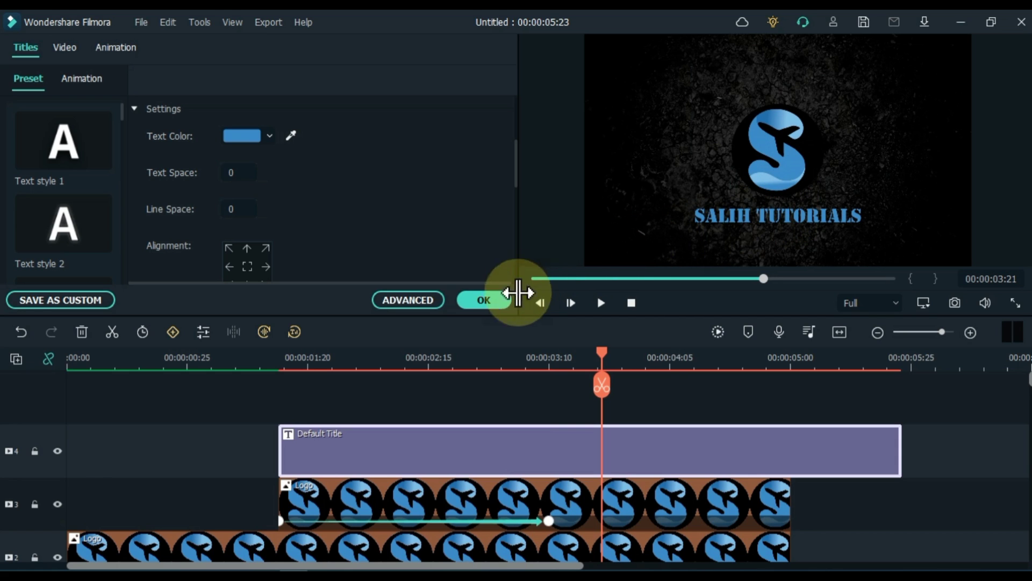
# Apply the blue title edits, play the intro from the start, and jump to 00:00:01:14
pyautogui.click(508, 304)
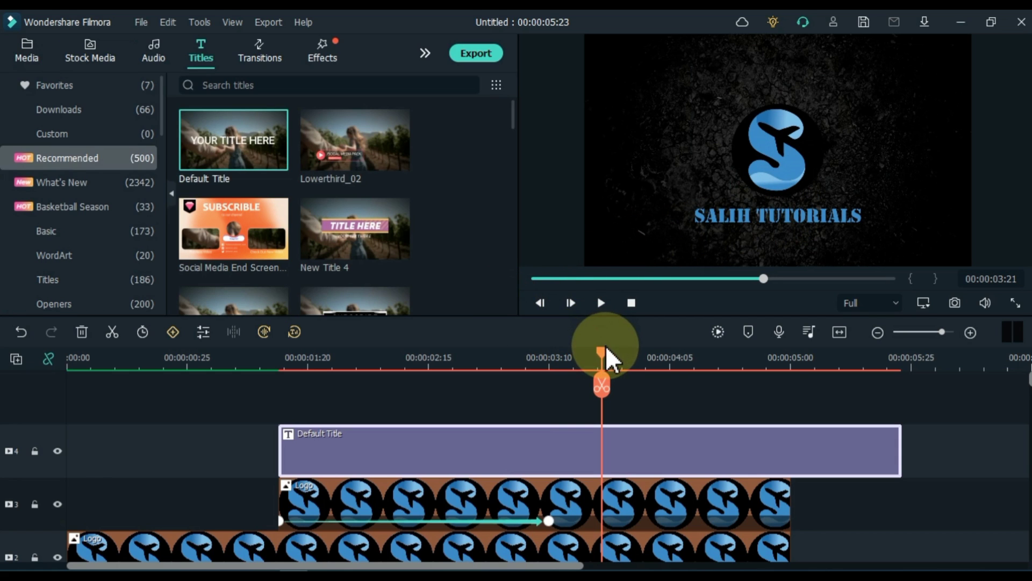
pyautogui.moveTo(604, 356); pyautogui.dragTo(7, 404)
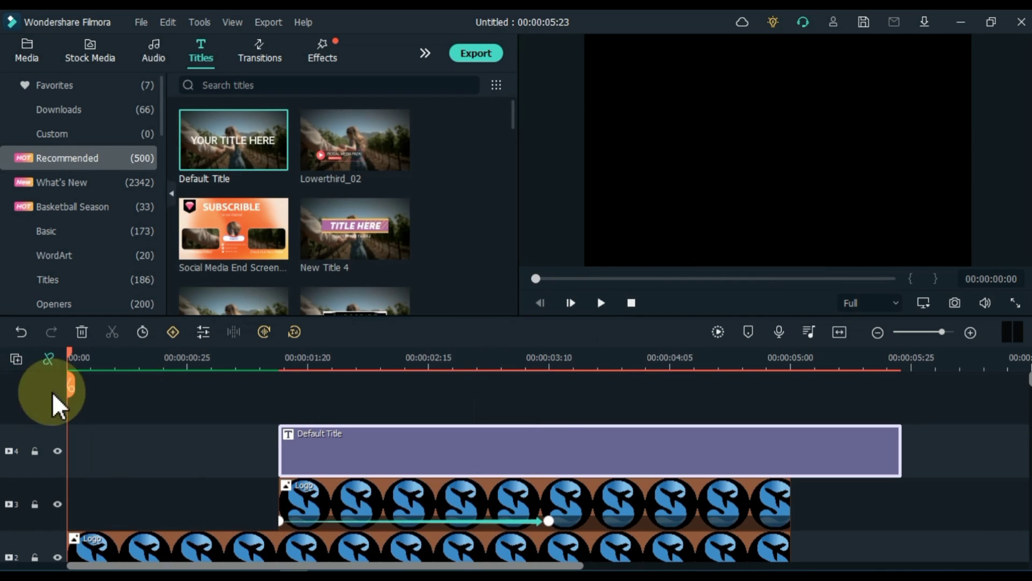
pyautogui.click(601, 302)
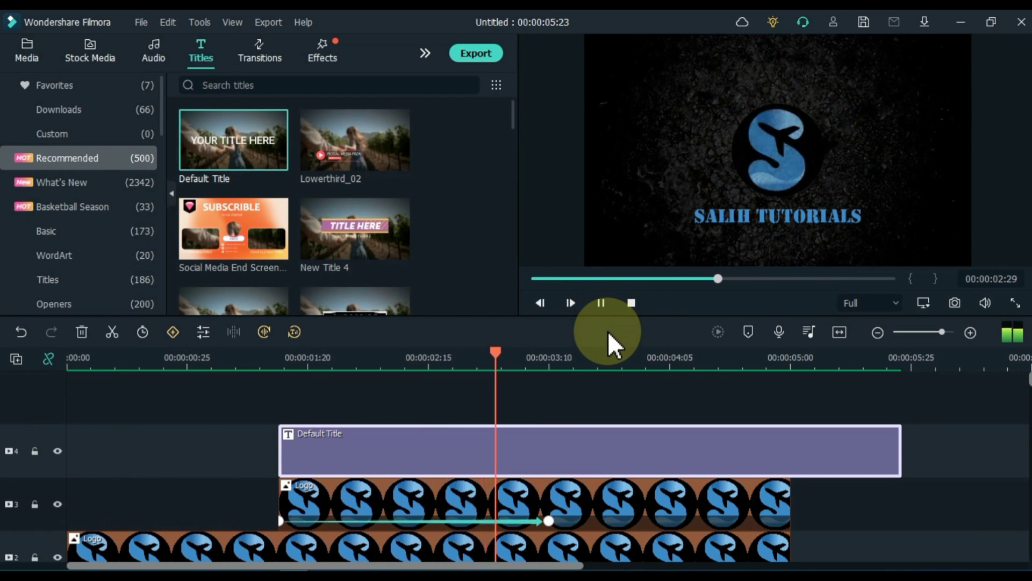
pyautogui.press('space')
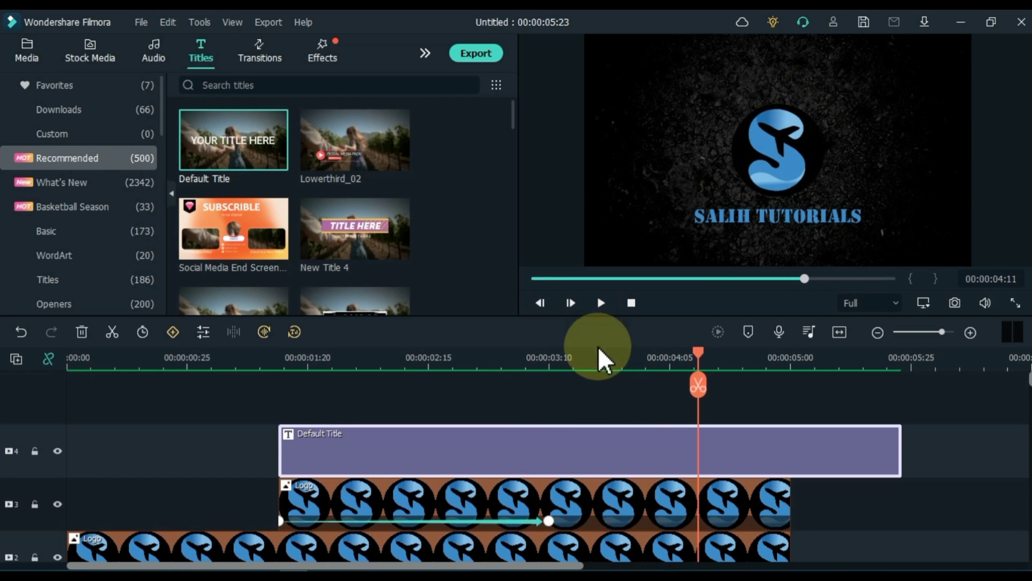
pyautogui.click(278, 366)
# Add a custom keyframe at the title's start with Opacity set to 0
pyautogui.doubleClick(302, 436)
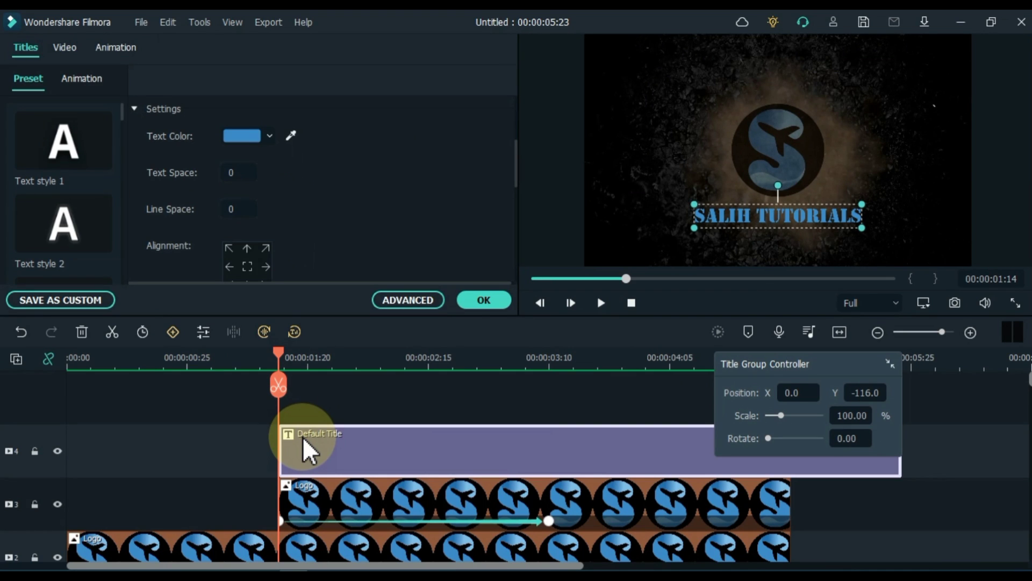
pyautogui.click(124, 47)
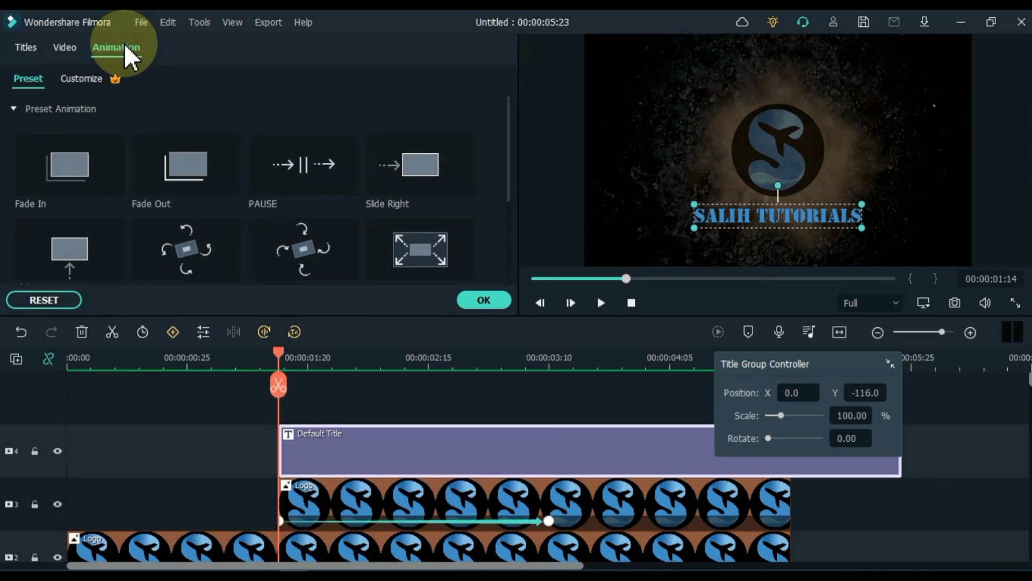
pyautogui.click(89, 78)
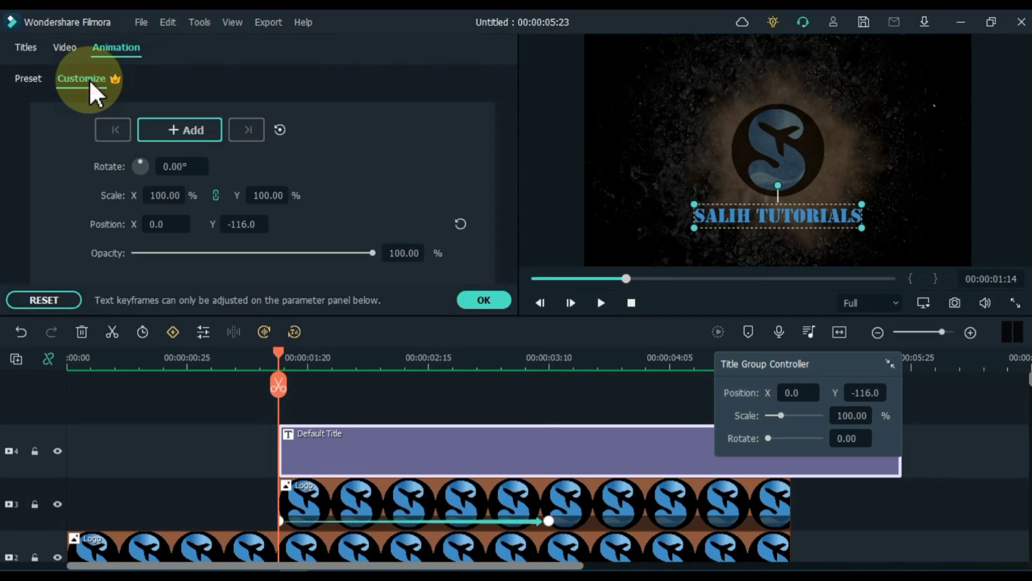
pyautogui.click(195, 131)
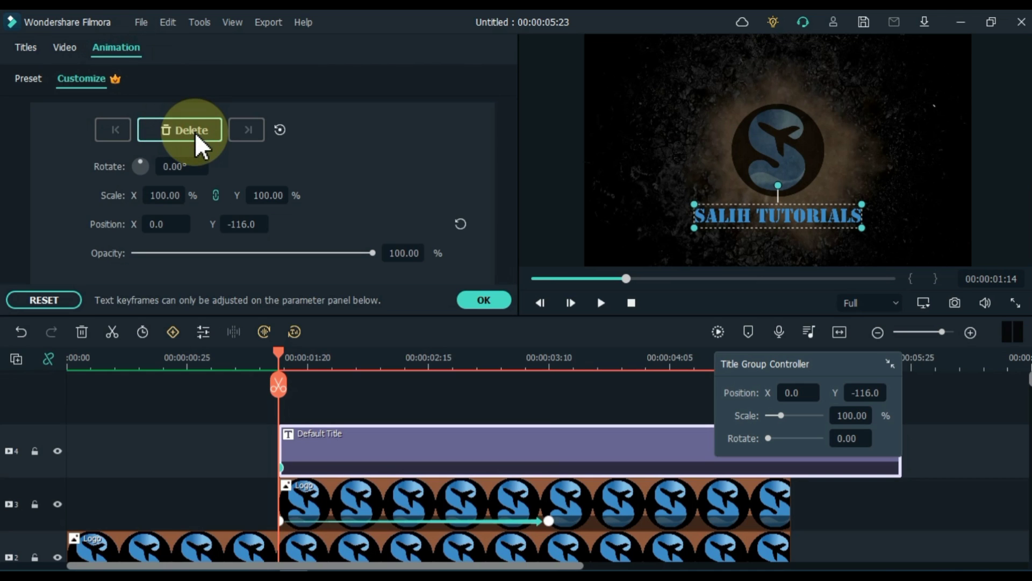
pyautogui.moveTo(372, 252); pyautogui.dragTo(124, 253)
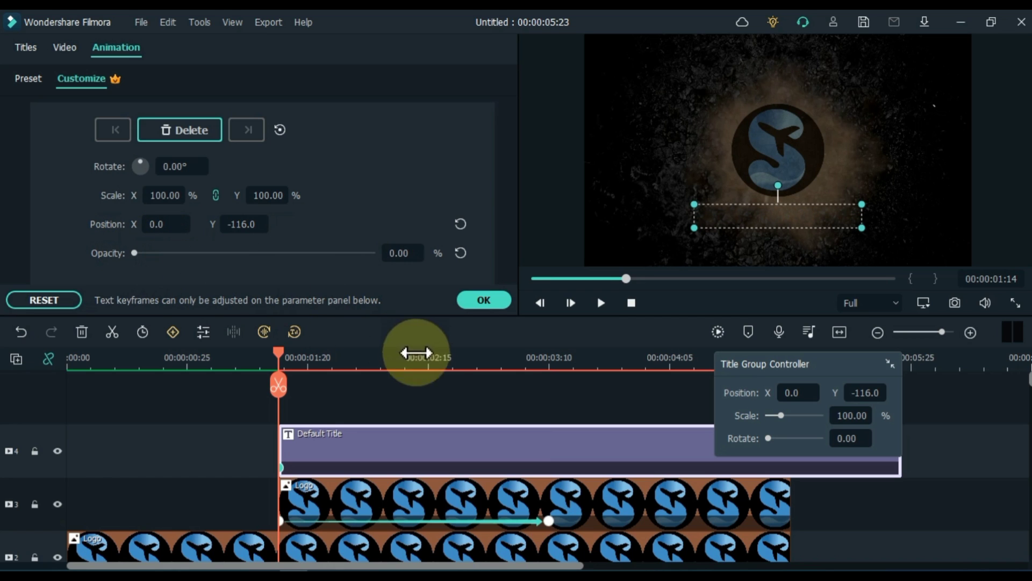
# At 00:00:03:10, reset the title's Opacity to 100
pyautogui.click(551, 520)
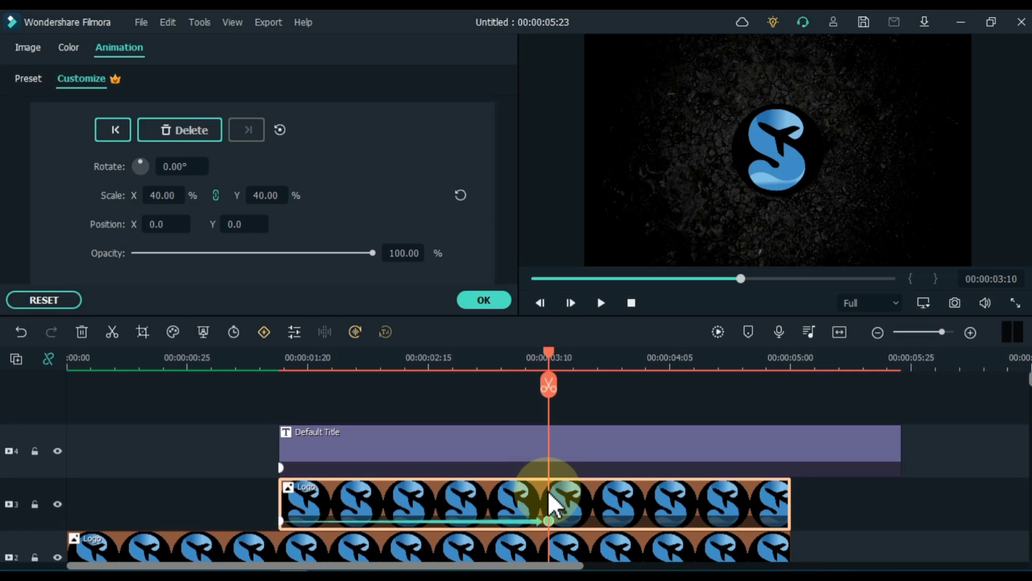
pyautogui.click(545, 459)
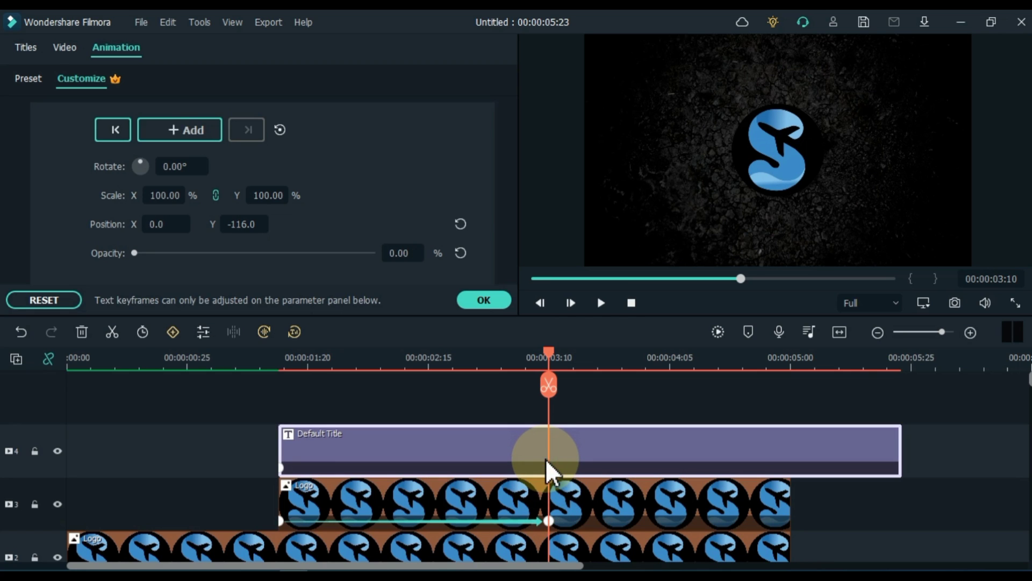
pyautogui.click(461, 253)
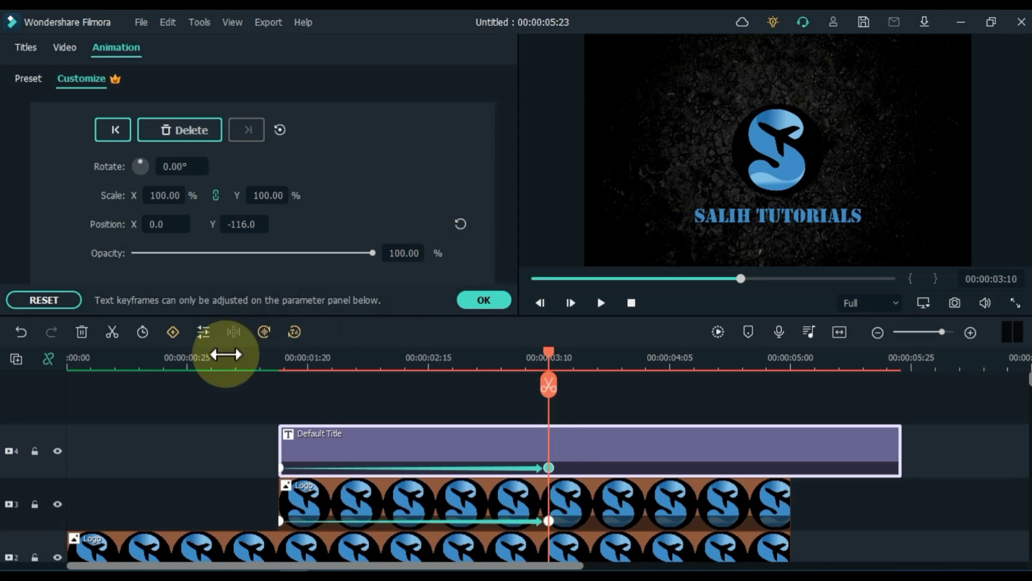
# Preview the logo and title fade-in, then reselect the title clip
pyautogui.click(182, 358)
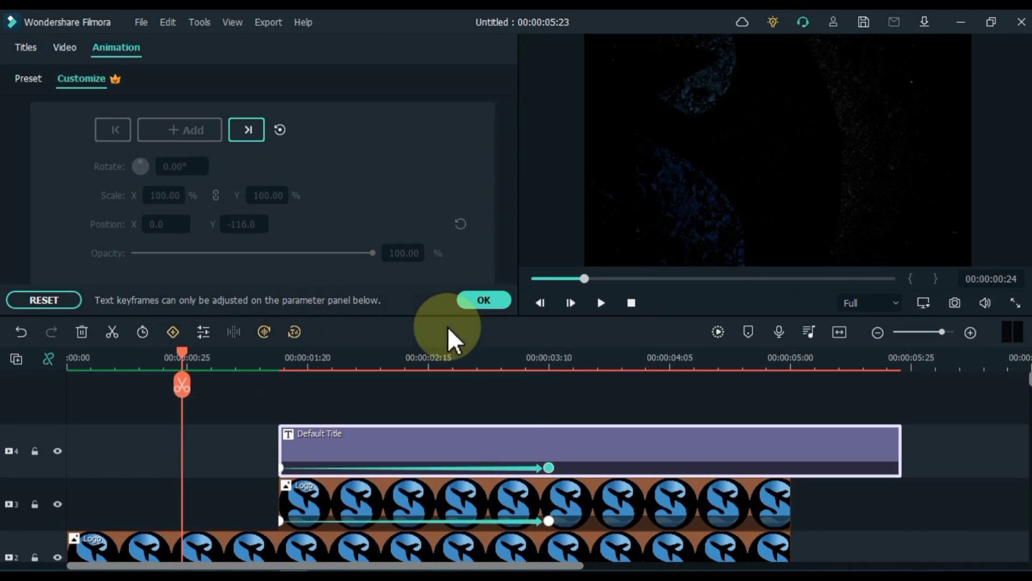
pyautogui.click(601, 304)
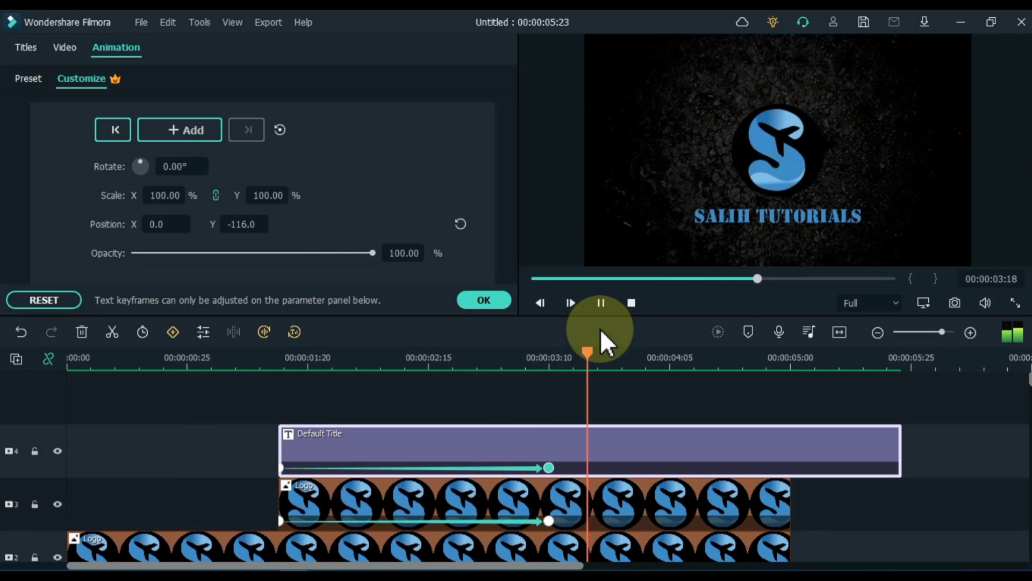
pyautogui.press('space')
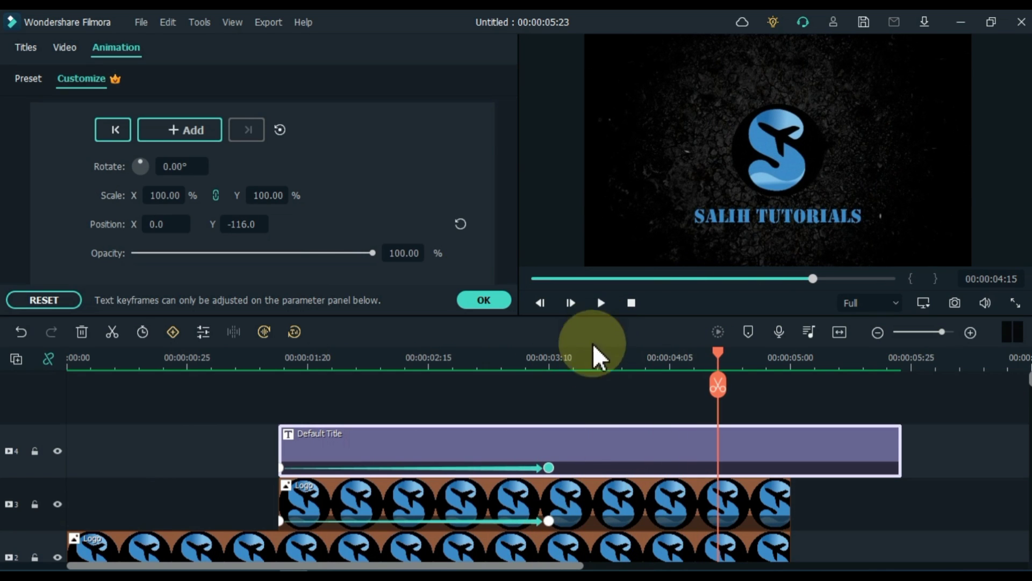
pyautogui.click(577, 440)
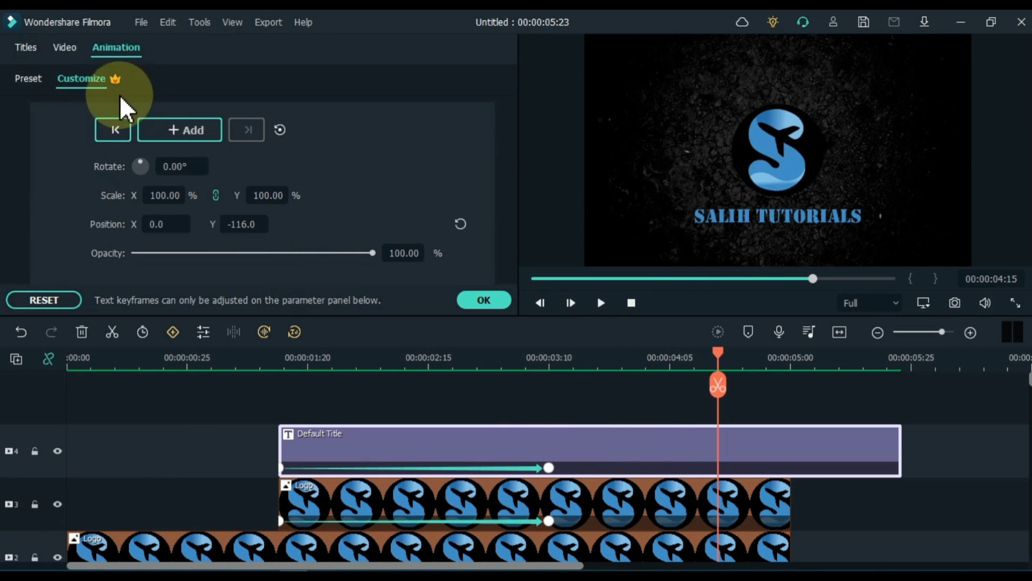
# Expand the title's video Compositing settings and scroll the Blending Mode list toward Linear Light
pyautogui.click(66, 46)
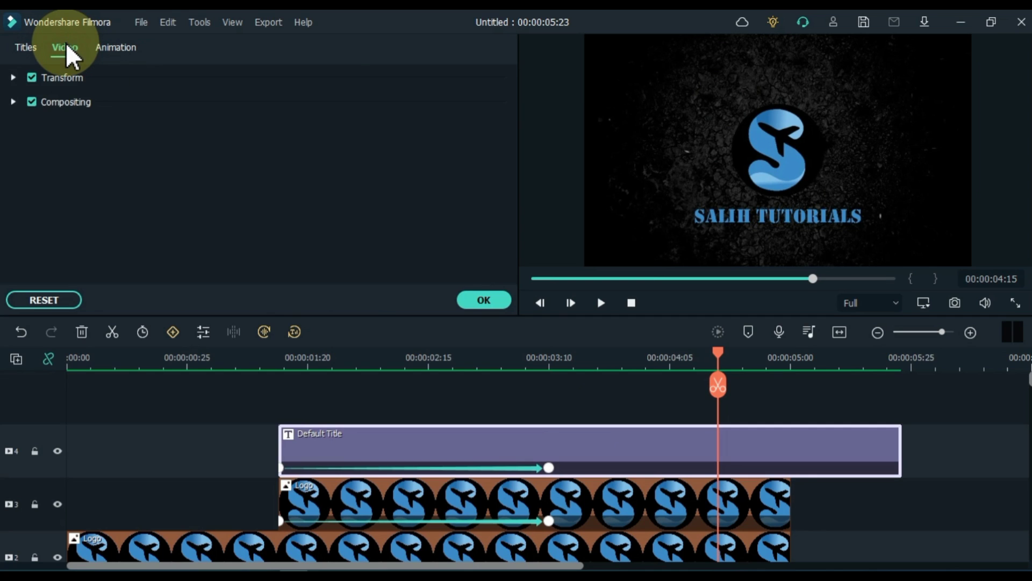
pyautogui.click(12, 102)
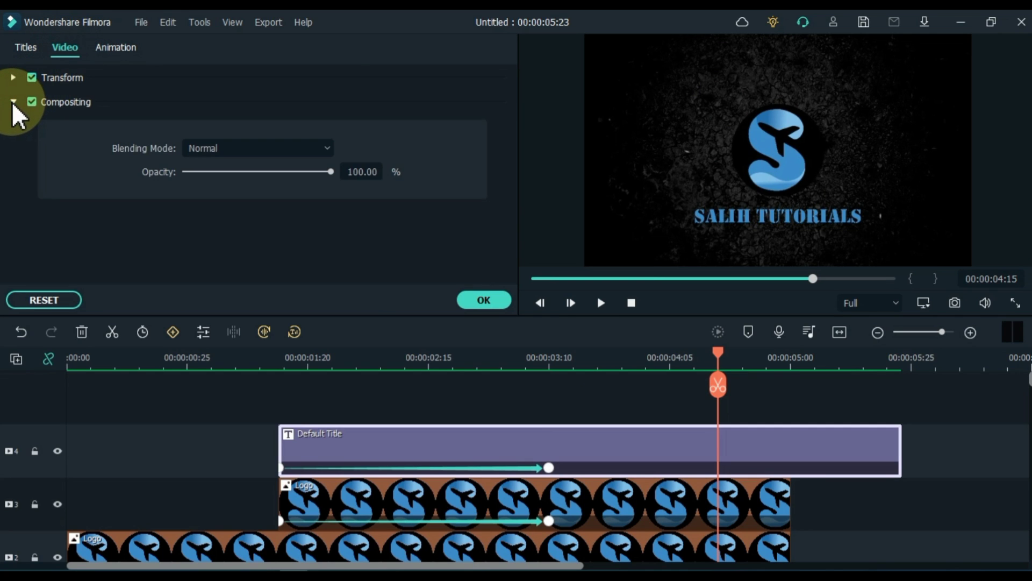
pyautogui.click(208, 144)
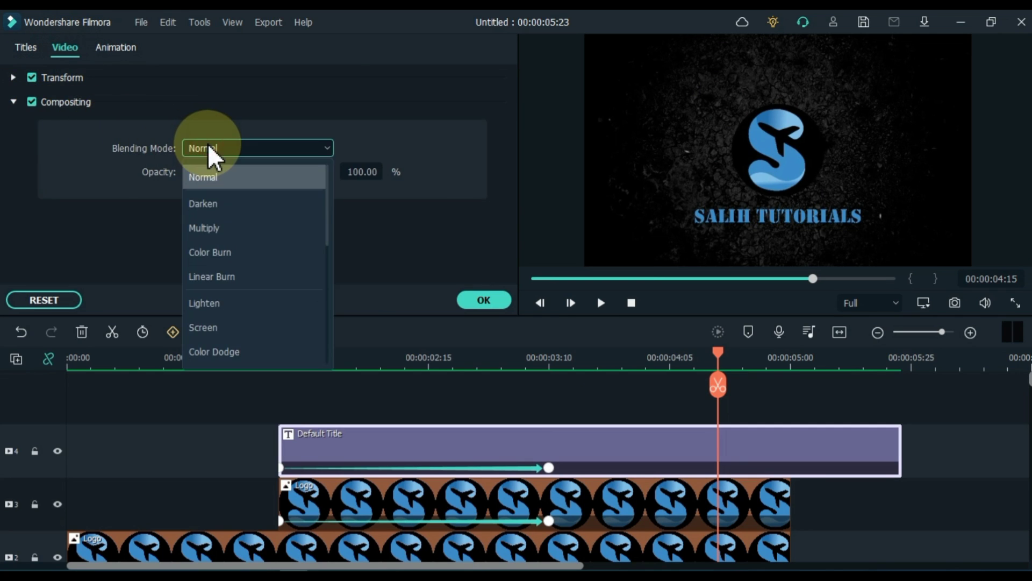
pyautogui.scroll(-3, 247, 242)
pyautogui.scroll(-2, 253, 257)
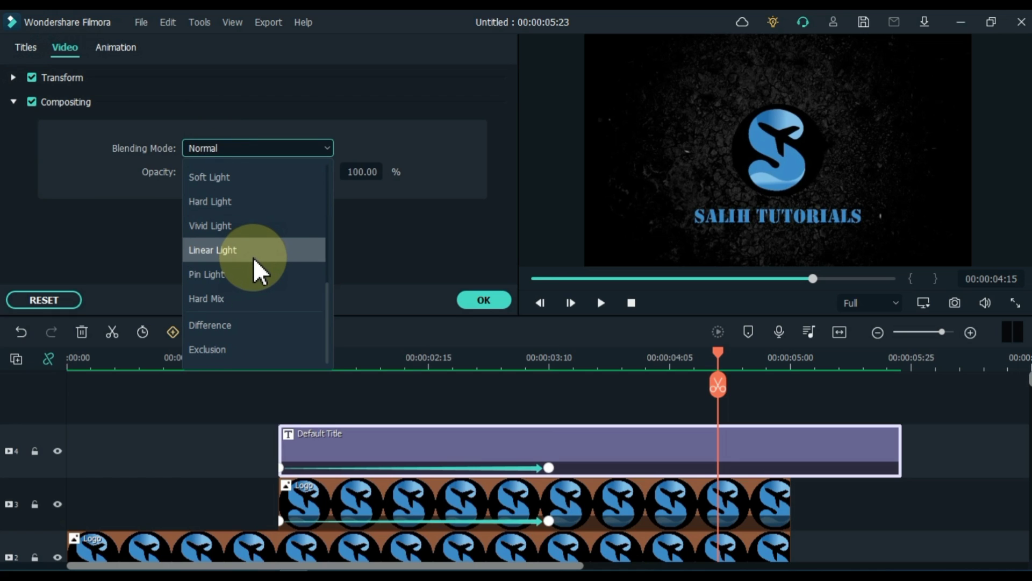